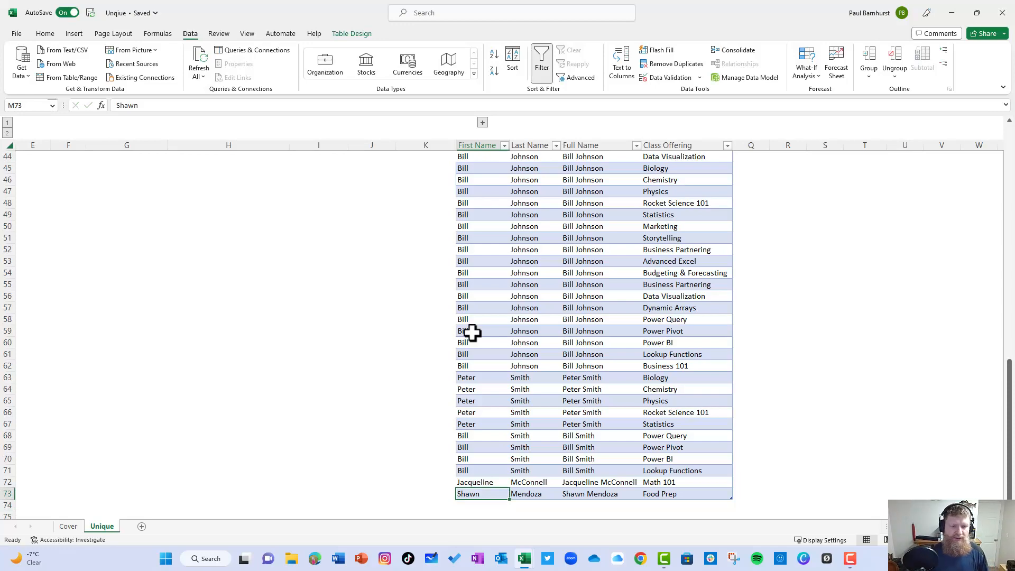
Step: Delete column T, which holds the spare First Name list beside the classes table
{"action": "key", "text": "ctrl+Up"}
{"action": "key", "text": "Right"}
{"action": "key", "text": "Right"}
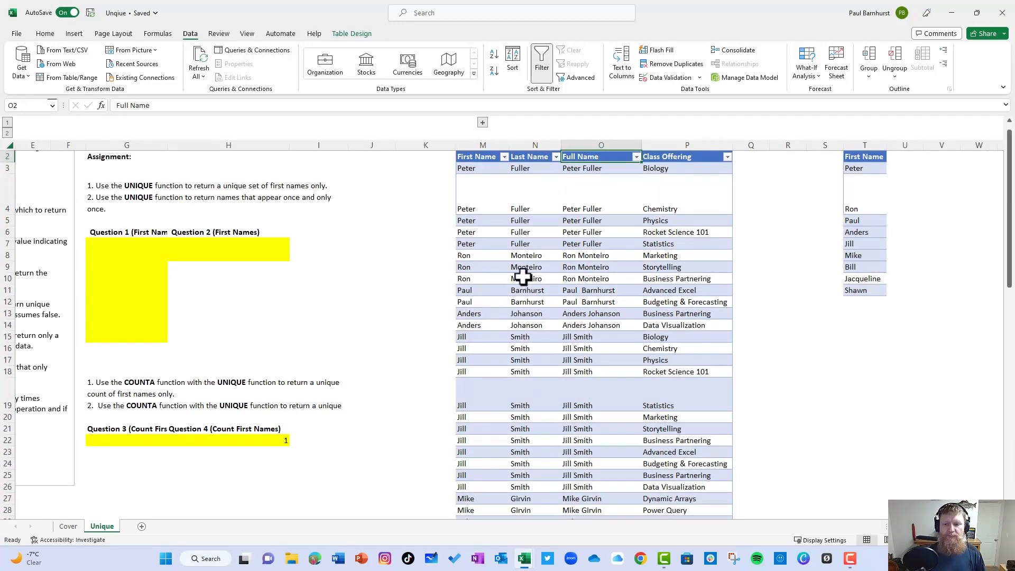
{"action": "left_click", "coordinate": [864, 145]}
{"action": "right_click", "coordinate": [865, 145]}
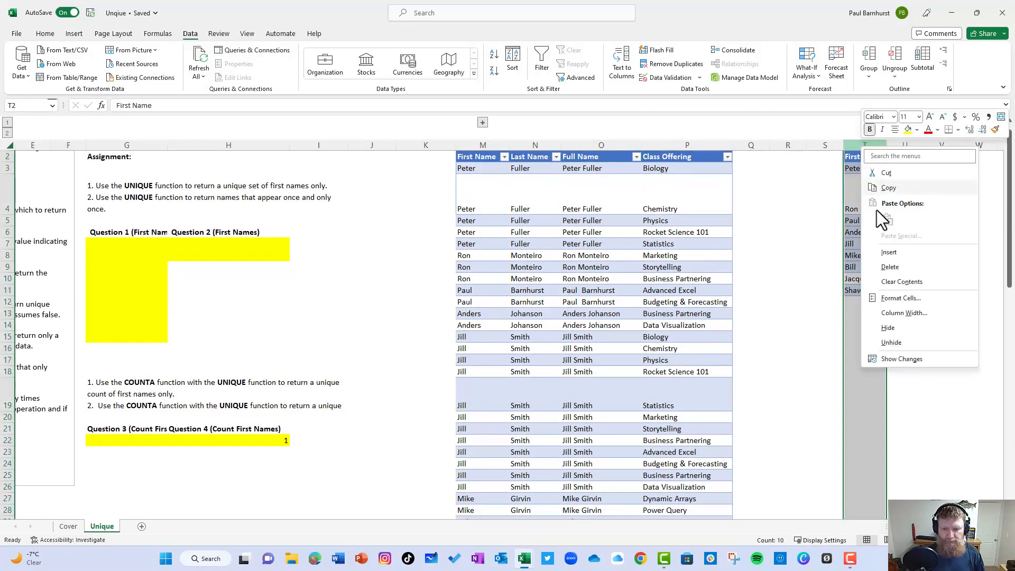
{"action": "left_click", "coordinate": [894, 265]}
Step: Answer Question 1 in cell G7 with =UNIQUE(Table.Classes[First Name]) to list each first name once
{"action": "left_click", "coordinate": [229, 252]}
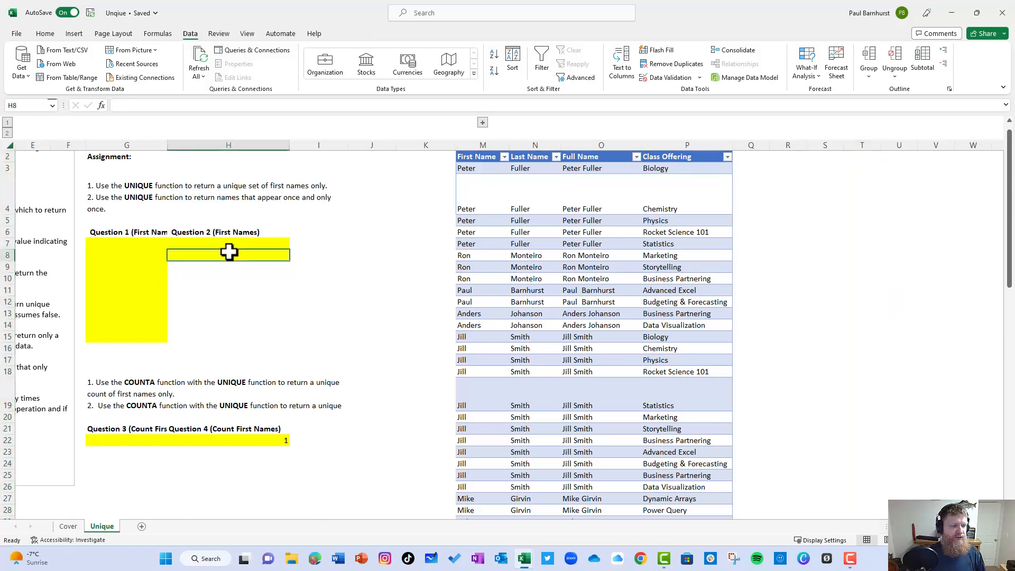
{"action": "key", "text": "Home"}
{"action": "key", "text": "Up"}
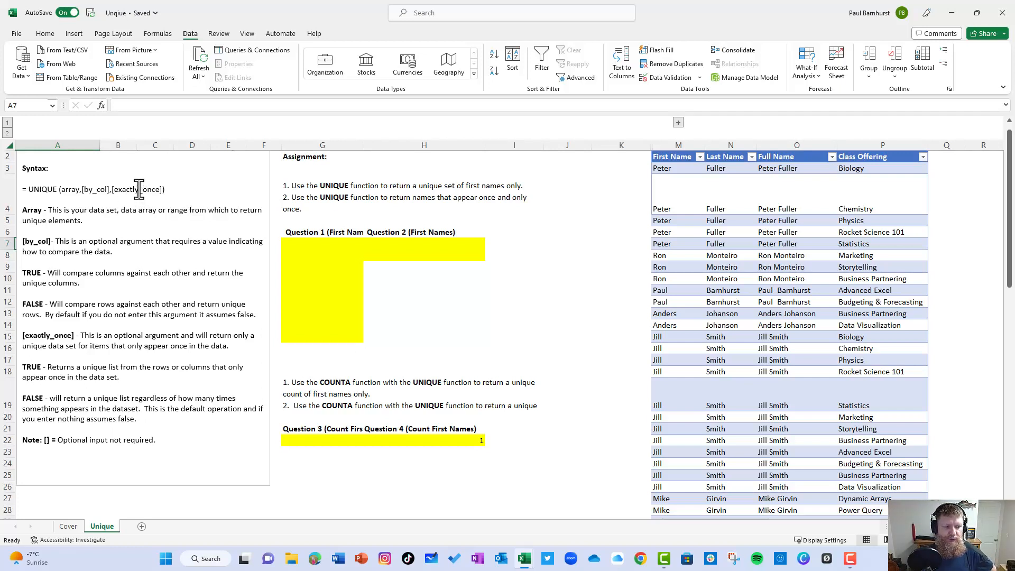
{"action": "left_click", "coordinate": [319, 246]}
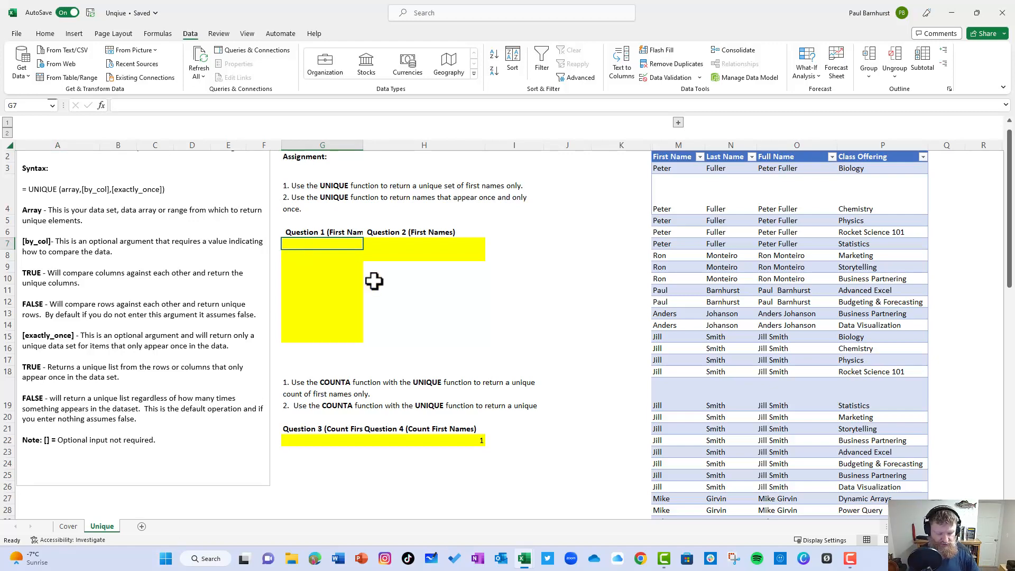
{"action": "type", "text": "=uniq"}
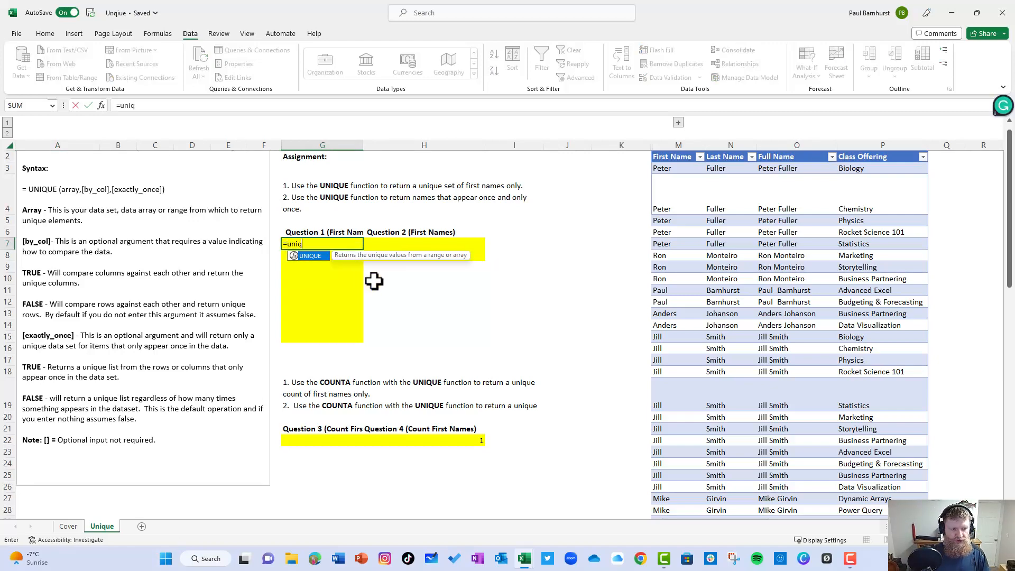
{"action": "type", "text": "ue("}
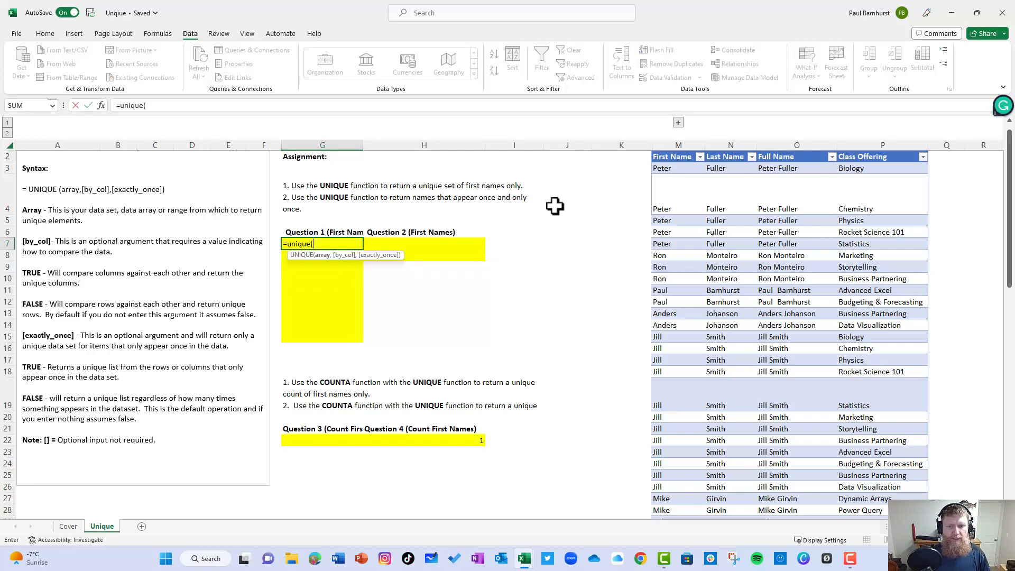
{"action": "left_click", "coordinate": [676, 143]}
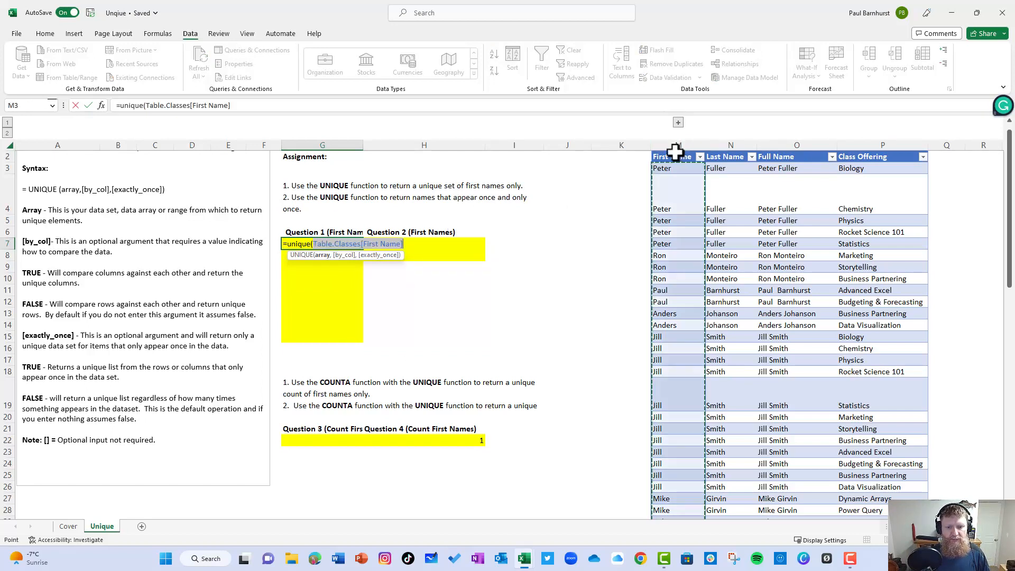
{"action": "left_click", "coordinate": [274, 108]}
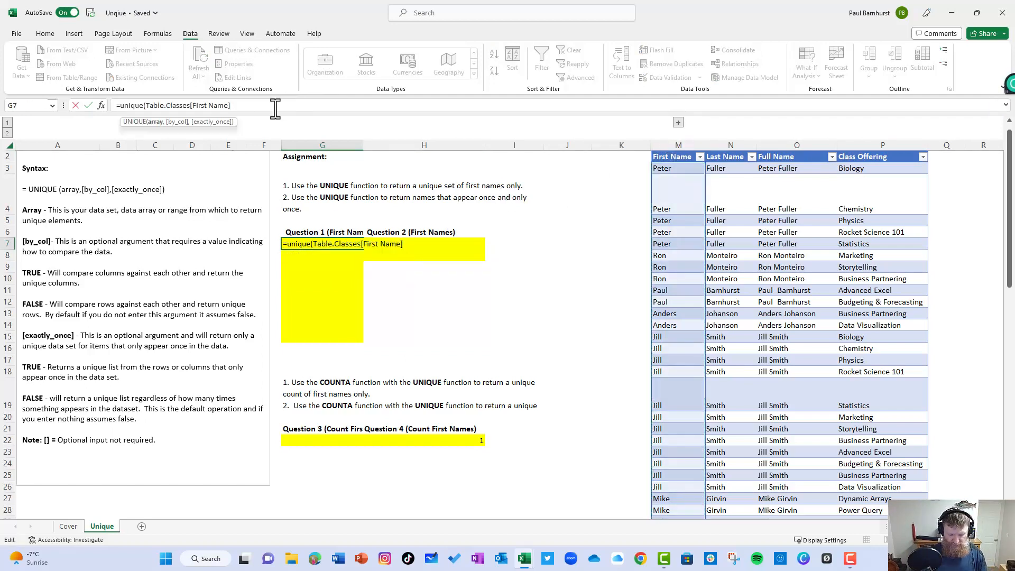
{"action": "type", "text": ")"}
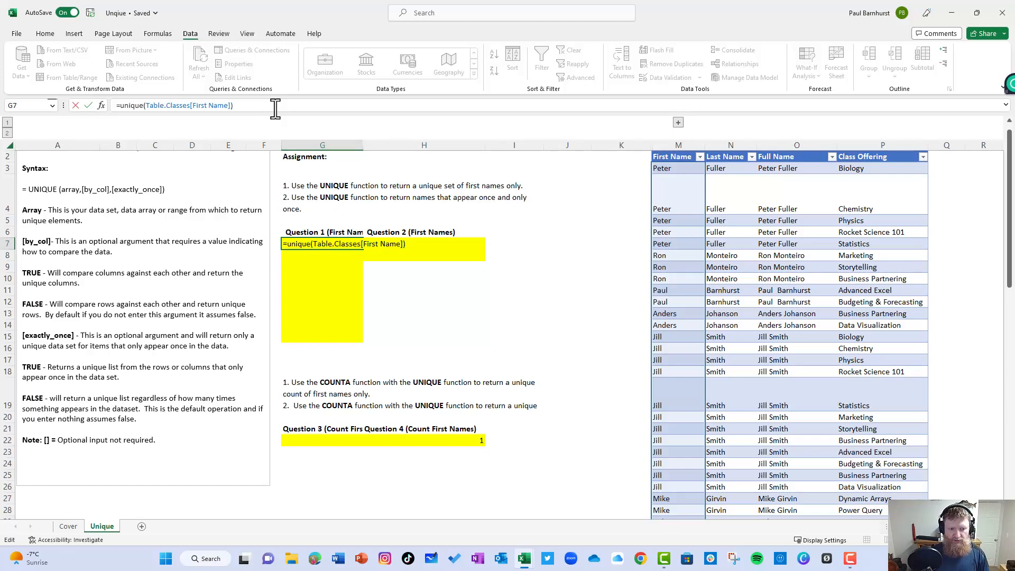
{"action": "key", "text": "Return"}
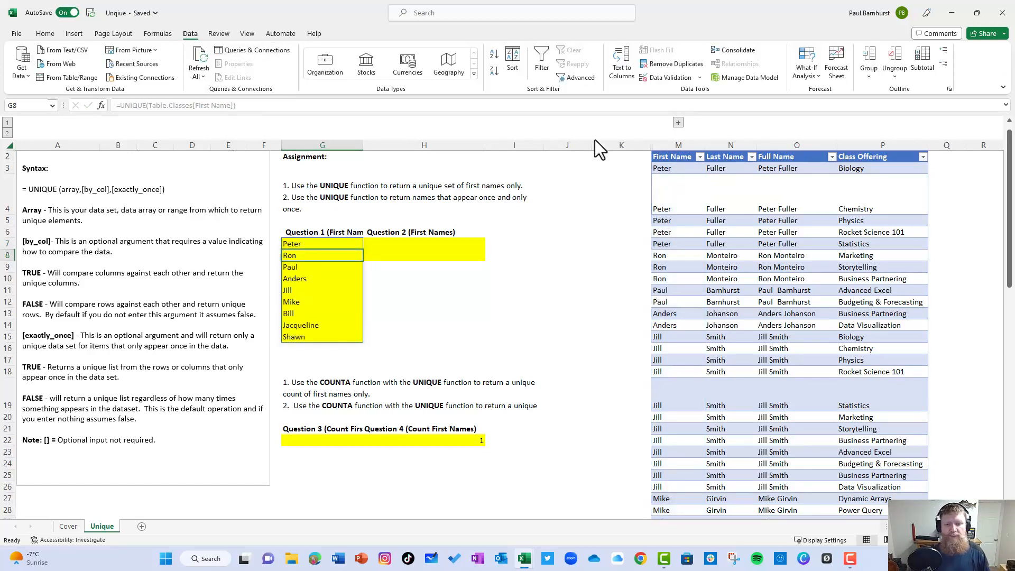
Step: Add a new record in row 74 below the classes table, entering a person's first name and last name
{"action": "left_click", "coordinate": [670, 178]}
{"action": "key", "text": "ctrl+Down"}
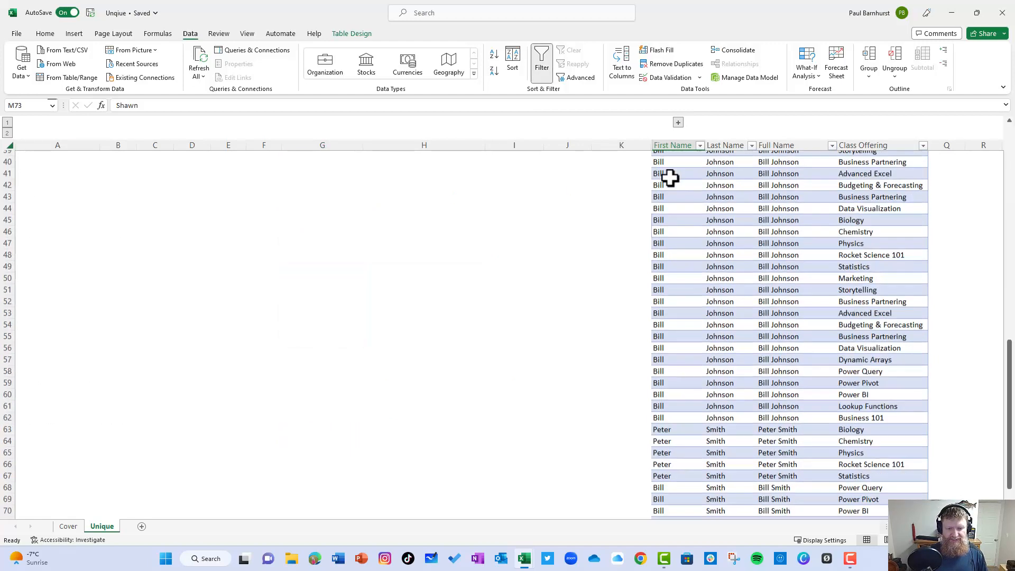
{"action": "key", "text": "Down"}
{"action": "type", "text": "Ph"}
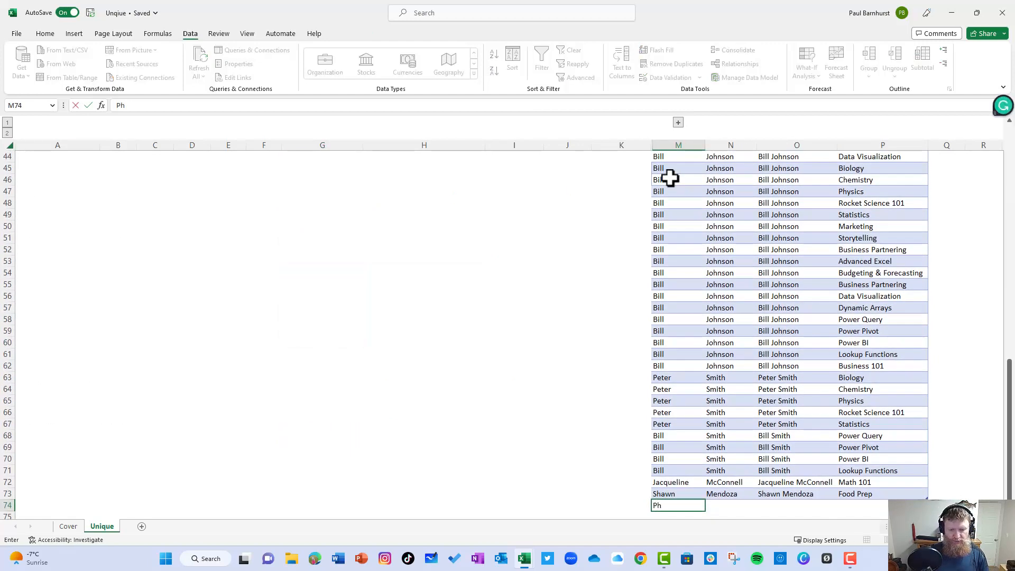
{"action": "key", "text": "Tab"}
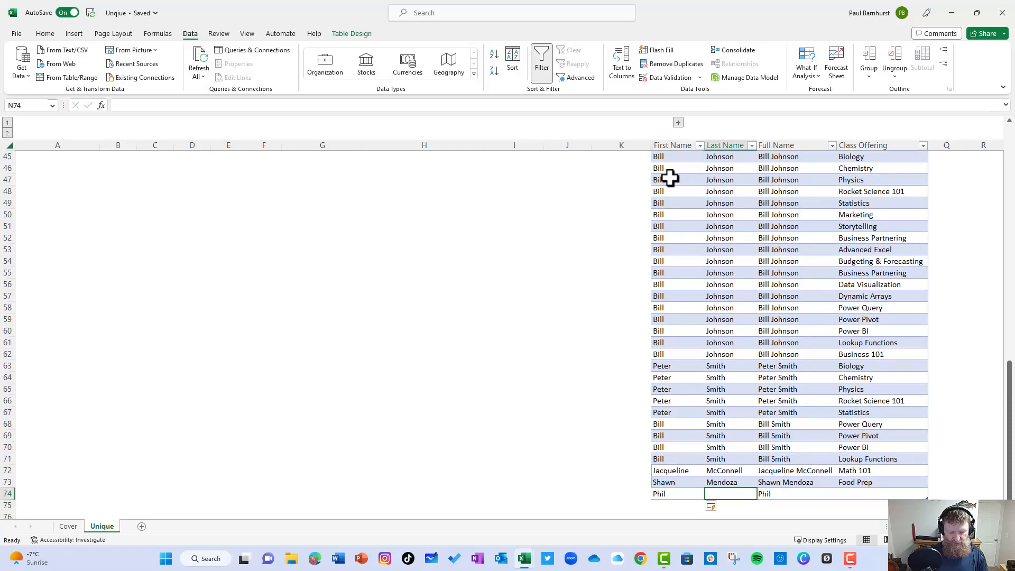
{"action": "type", "text": "George"}
{"action": "key", "text": "Return"}
{"action": "key", "text": "Up"}
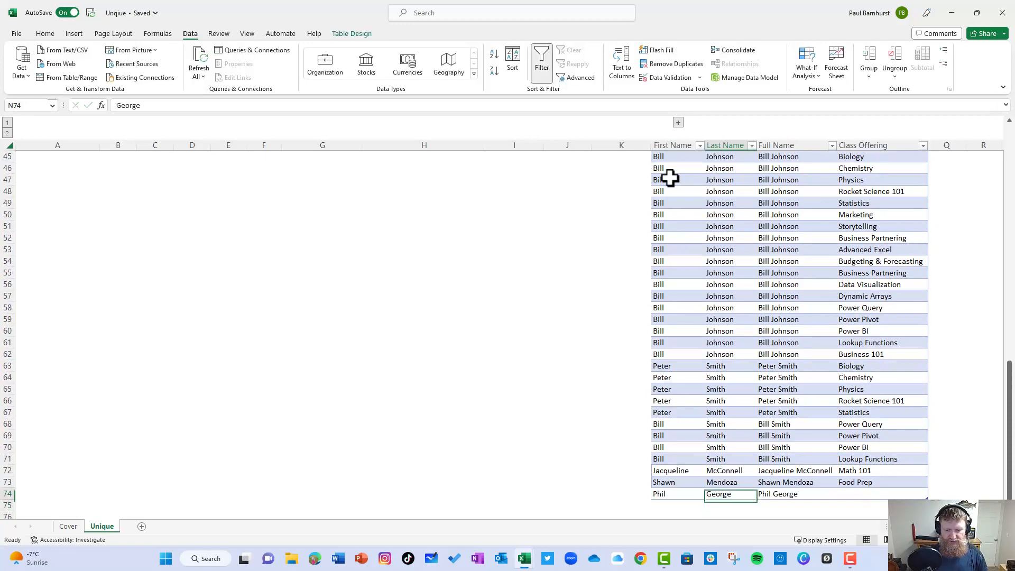
Step: Check the end of the Question 1 list in G16 and inspect the UNIQUE formula in G7
{"action": "key", "text": "ctrl+Up"}
{"action": "key", "text": "Left"}
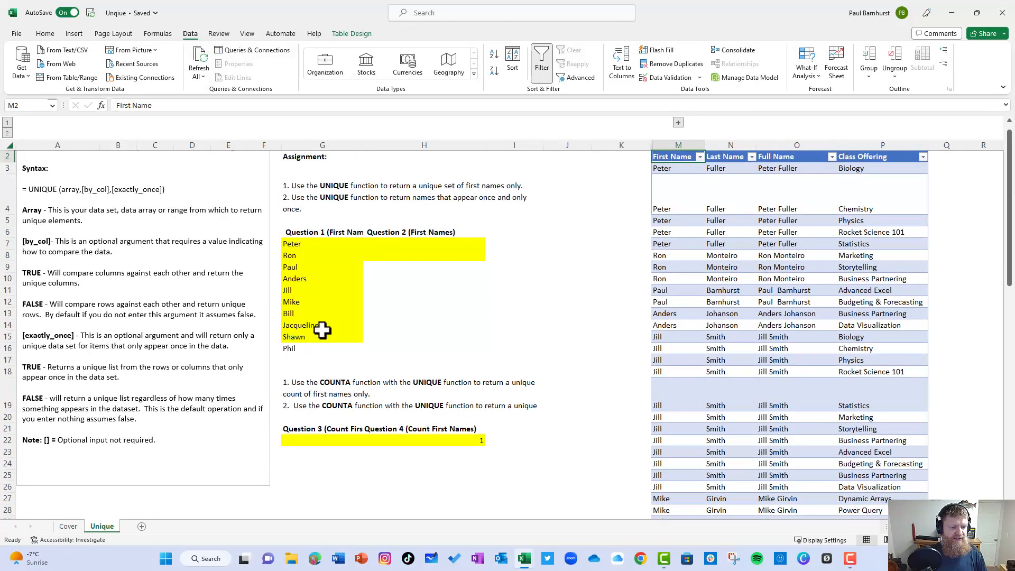
{"action": "left_click", "coordinate": [294, 353]}
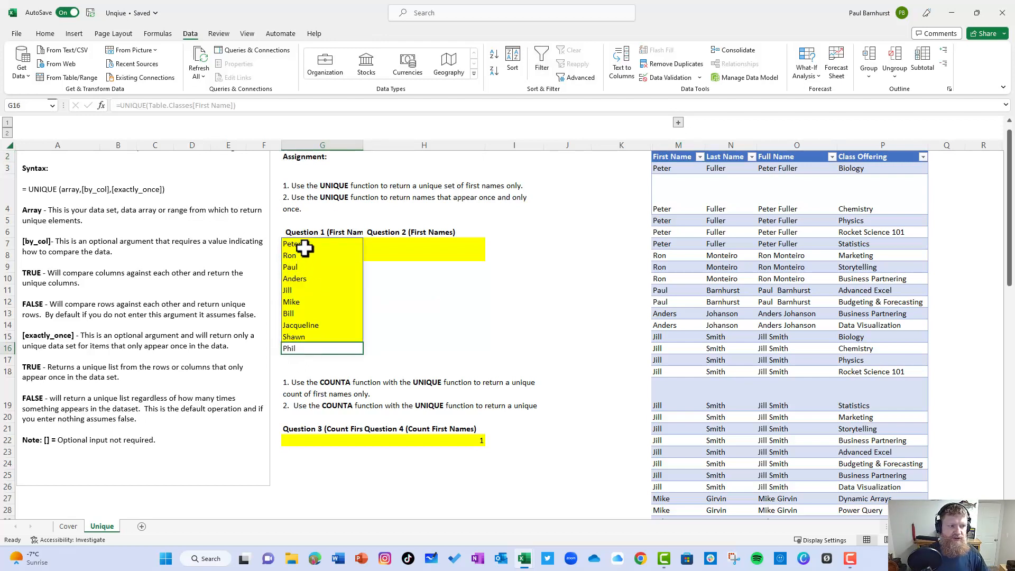
{"action": "left_click", "coordinate": [297, 244]}
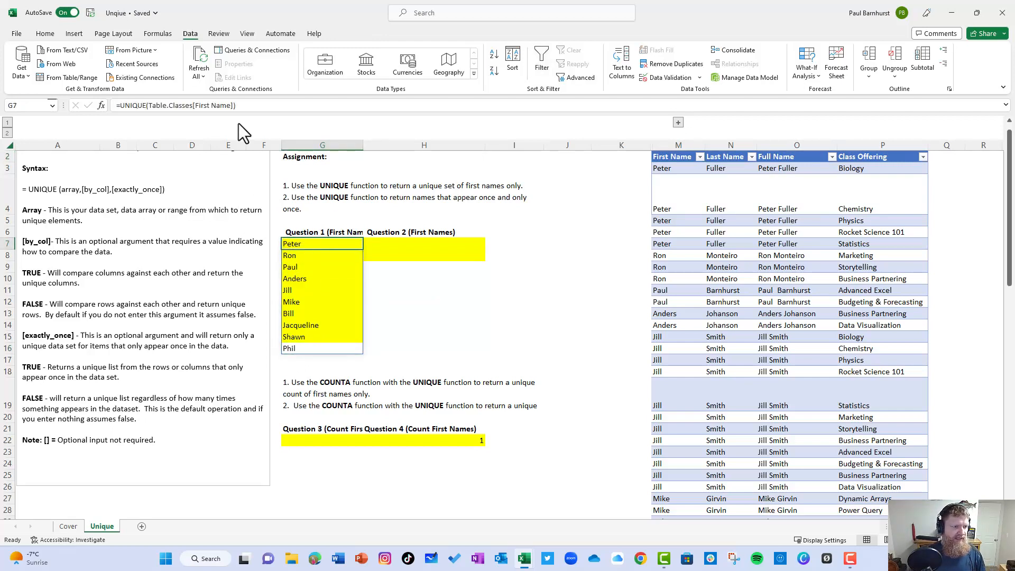
{"action": "left_click", "coordinate": [235, 106]}
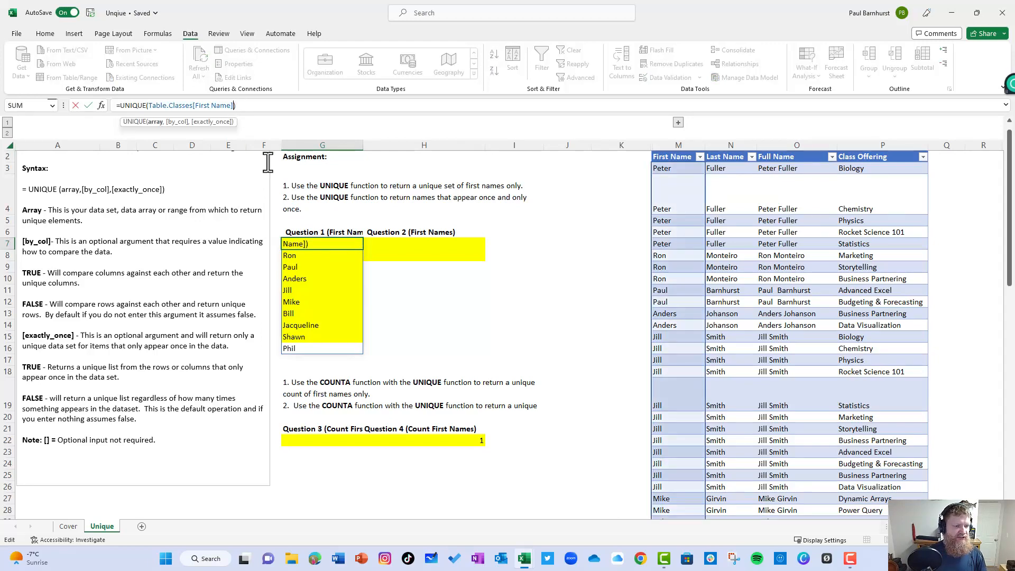
{"action": "key", "text": "Tab"}
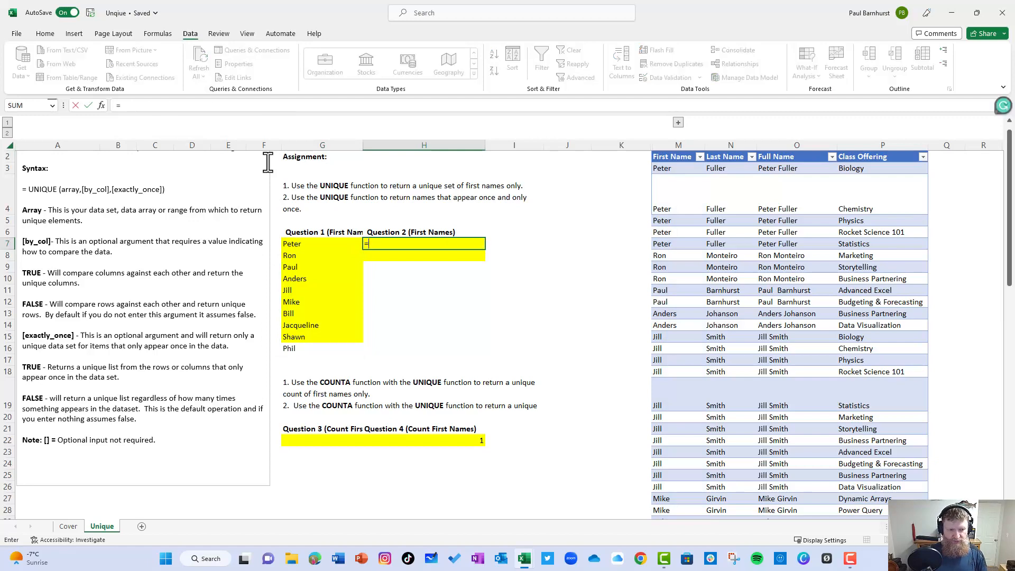
Step: Answer Question 2 in cell H7 with =UNIQUE(Table.Classes[First Name],FALSE,TRUE) to list names appearing exactly once
{"action": "type", "text": "=unique"}
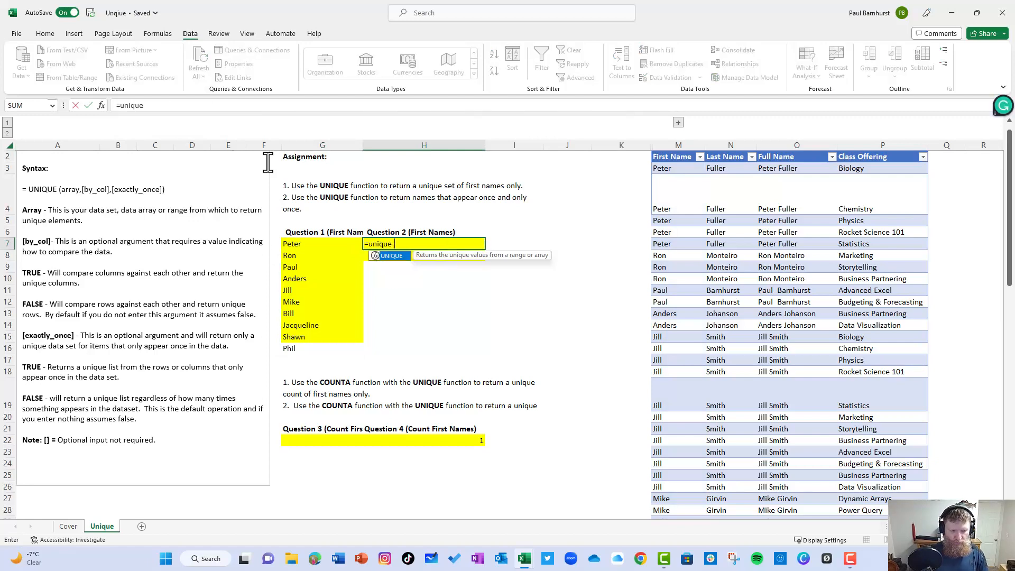
{"action": "type", "text": "("}
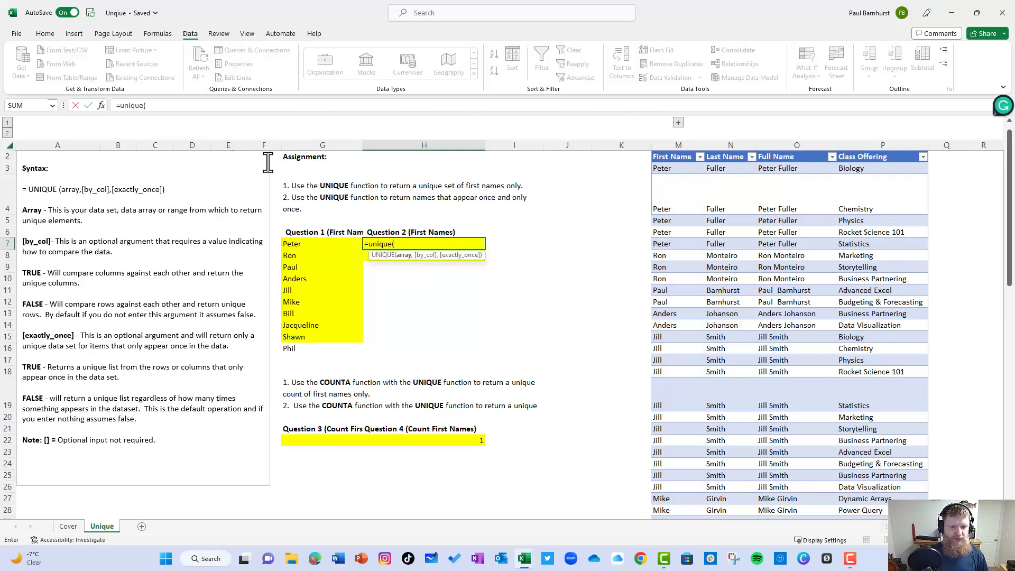
{"action": "left_click", "coordinate": [673, 153]}
{"action": "left_click", "coordinate": [235, 108]}
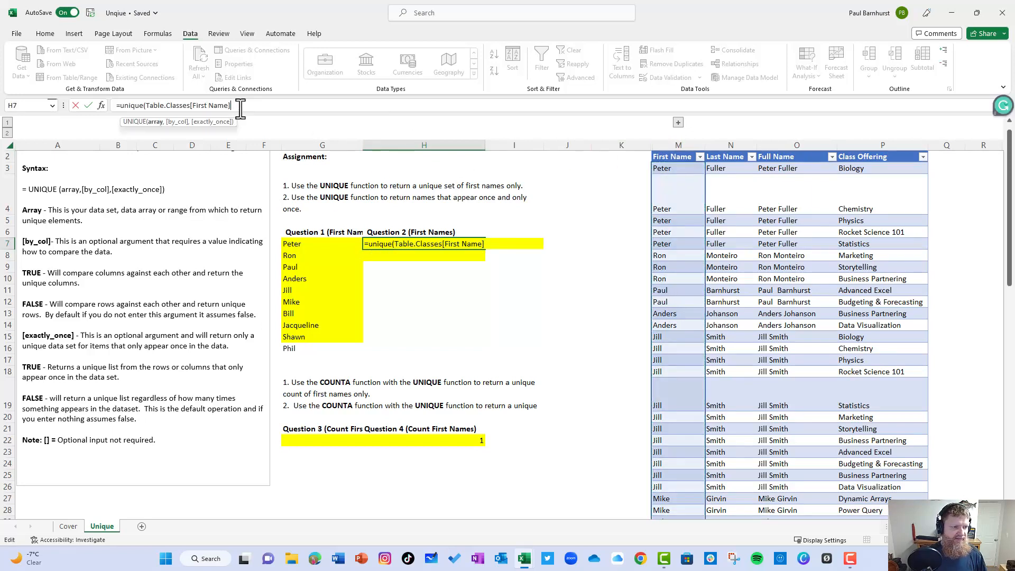
{"action": "type", "text": ",False"}
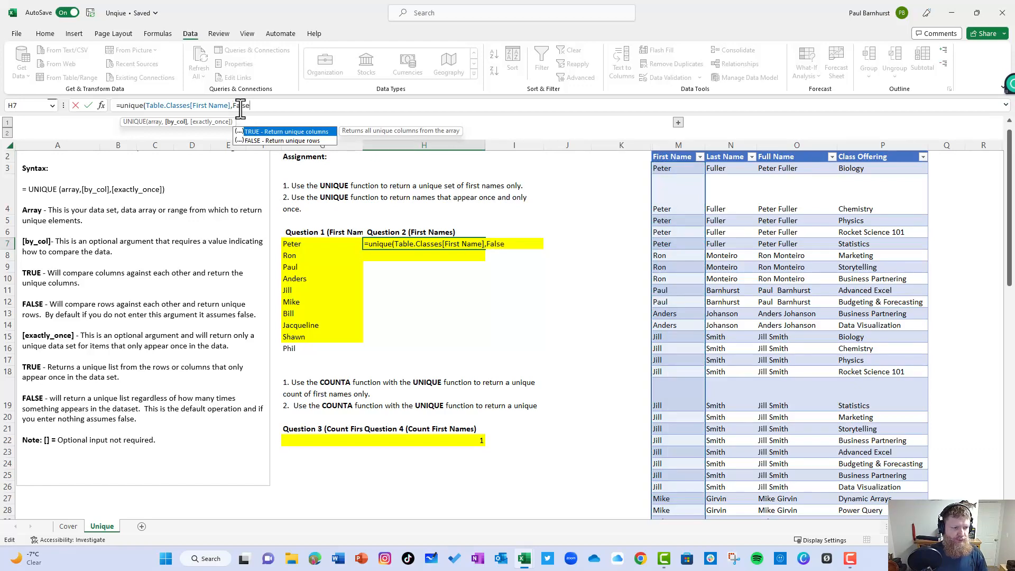
{"action": "type", "text": ",Tru"}
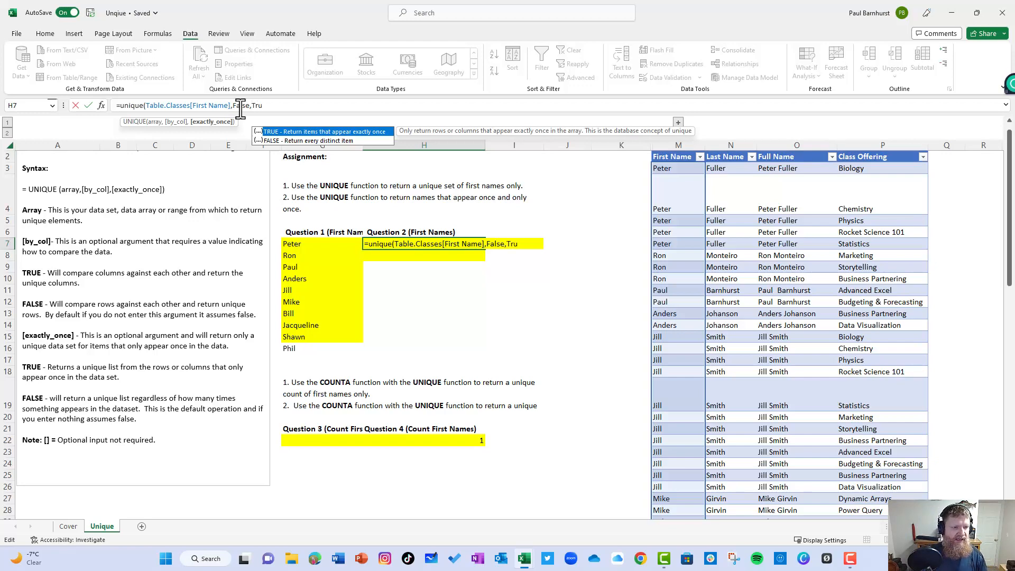
{"action": "type", "text": ")"}
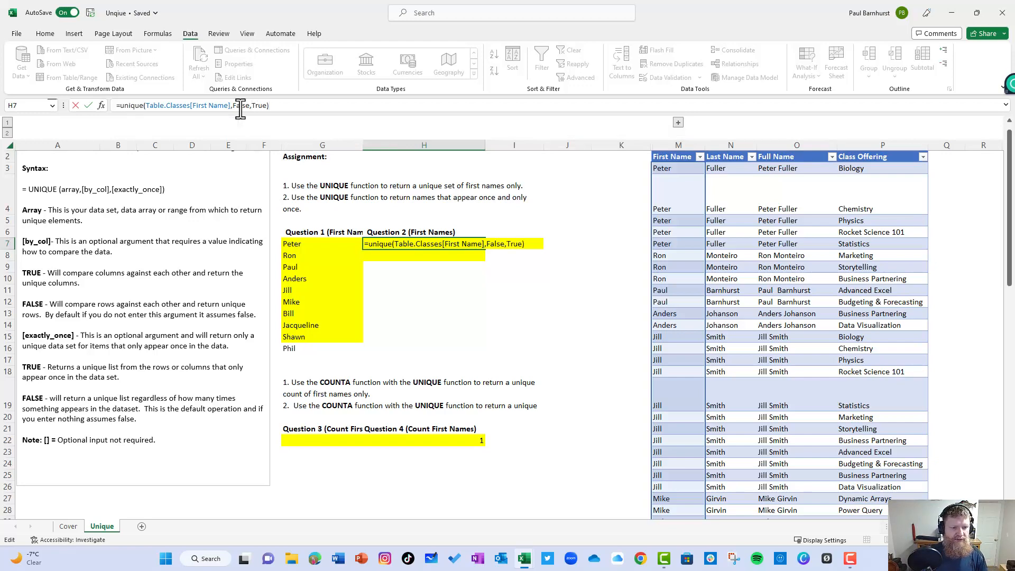
{"action": "key", "text": "Return"}
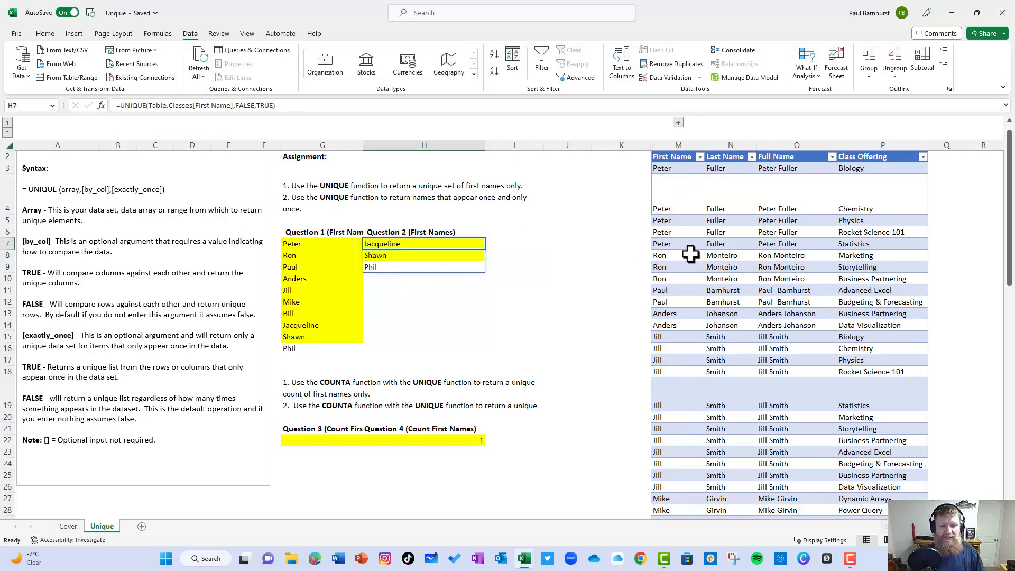
Step: Examine the First Name entries in the last rows of the classes table for names that occur only once
{"action": "left_click", "coordinate": [673, 268]}
{"action": "key", "text": "ctrl+Down"}
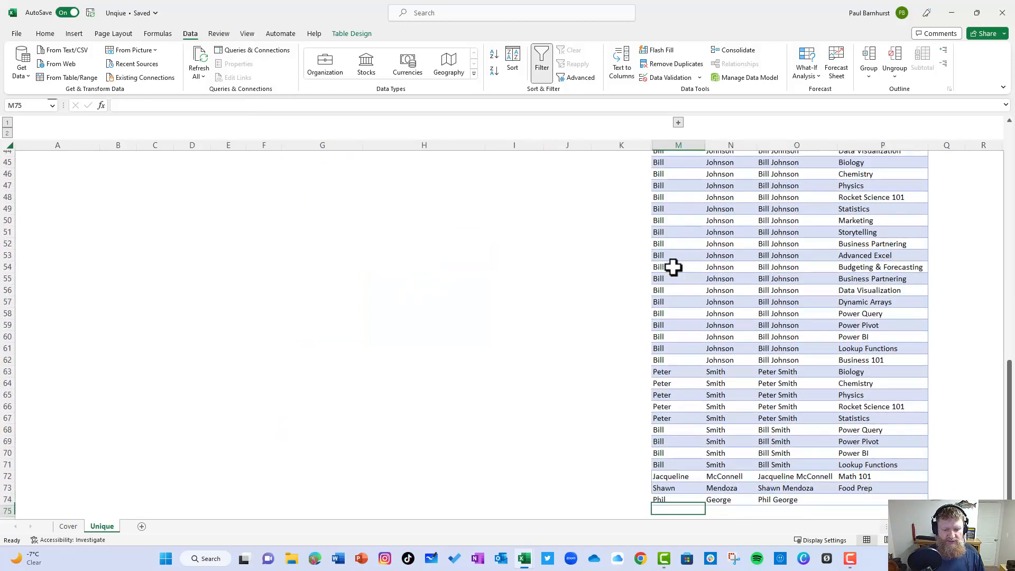
{"action": "key", "text": "Up"}
{"action": "key", "text": "Up"}
{"action": "key", "text": "Up"}
{"action": "key", "text": "Up"}
{"action": "key", "text": "Up"}
{"action": "key", "text": "Up"}
{"action": "key", "text": "Up"}
{"action": "key", "text": "Up"}
{"action": "key", "text": "Up"}
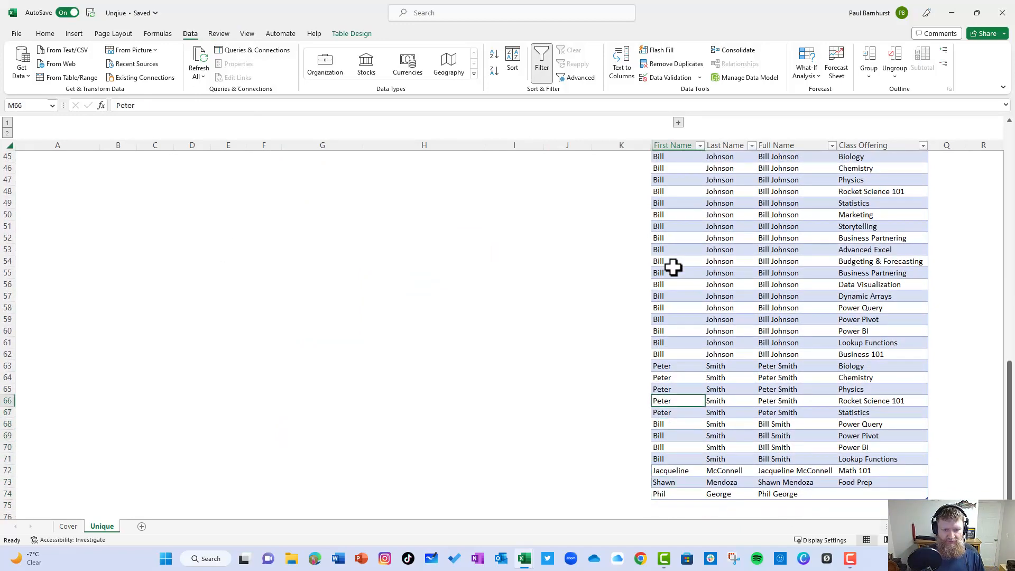
{"action": "key", "text": "Down"}
{"action": "key", "text": "Down"}
{"action": "key", "text": "Down"}
{"action": "key", "text": "Down"}
{"action": "key", "text": "Down"}
{"action": "key", "text": "Down"}
{"action": "key", "text": "Down"}
{"action": "key", "text": "Down"}
{"action": "key", "text": "Down"}
{"action": "key", "text": "Down"}
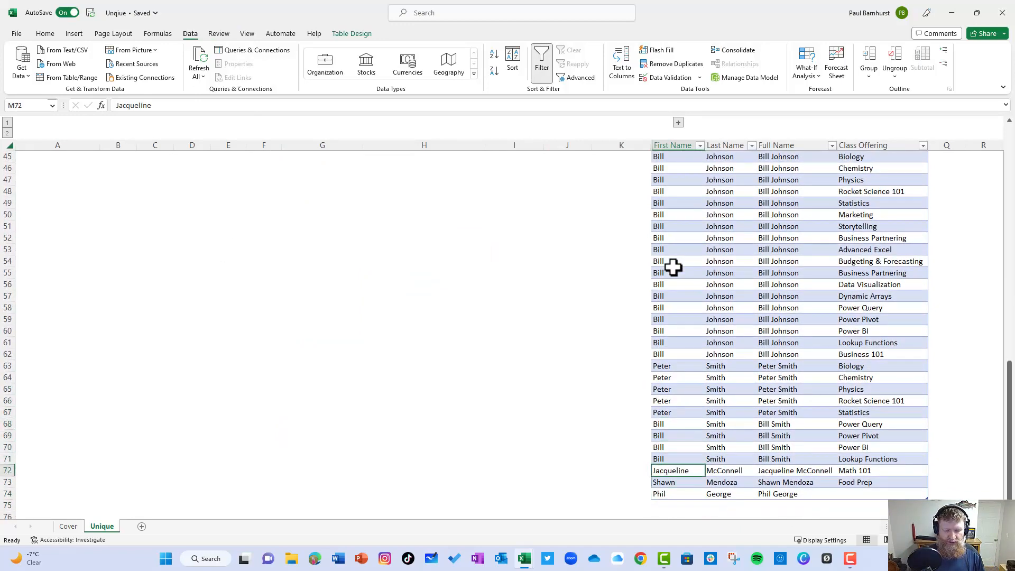
Step: Duplicate the last table record, M74:P74, into row 75 directly below it
{"action": "key", "text": "Up"}
{"action": "key", "text": "shift+Right"}
{"action": "key", "text": "shift+Right"}
{"action": "key", "text": "shift+Right"}
{"action": "key", "text": "shift+Right"}
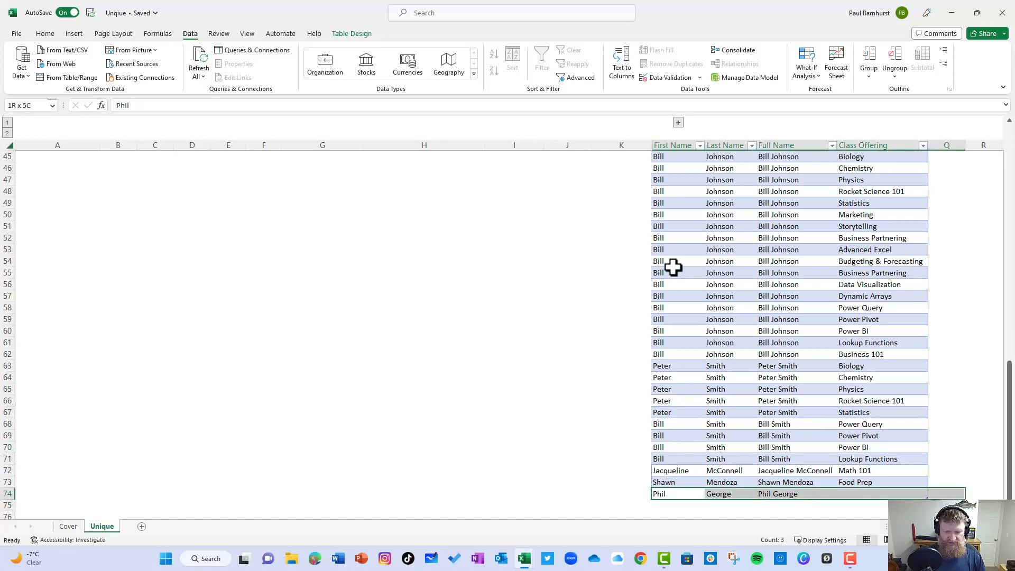
{"action": "key", "text": "shift+Left"}
{"action": "key", "text": "shift+Left"}
{"action": "key", "text": "shift+Right"}
{"action": "key", "text": "ctrl+c"}
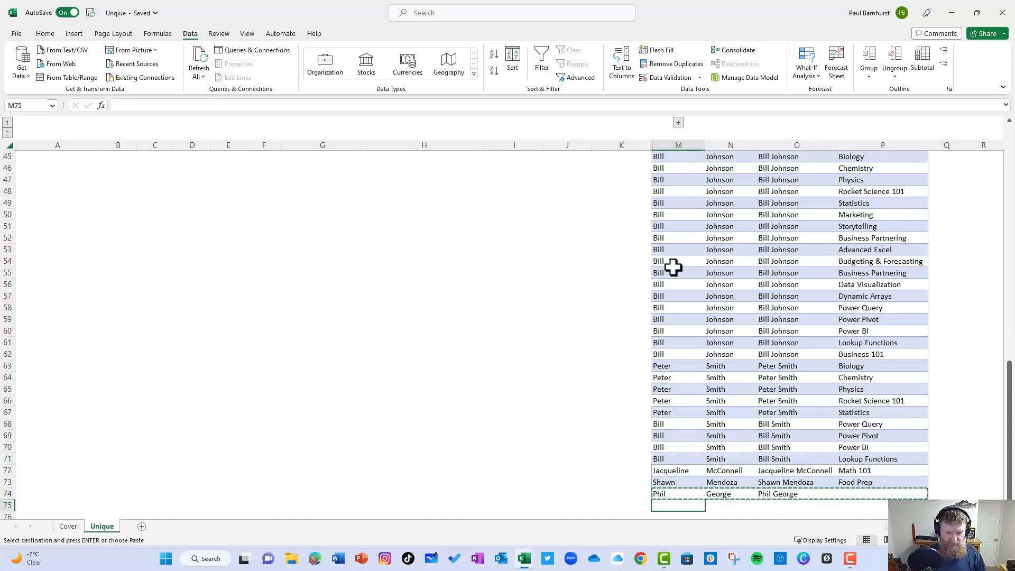
Step: Check the Question 2 list in H7:H8 and compare it with the table's First Name column
{"action": "key", "text": "ctrl+Home"}
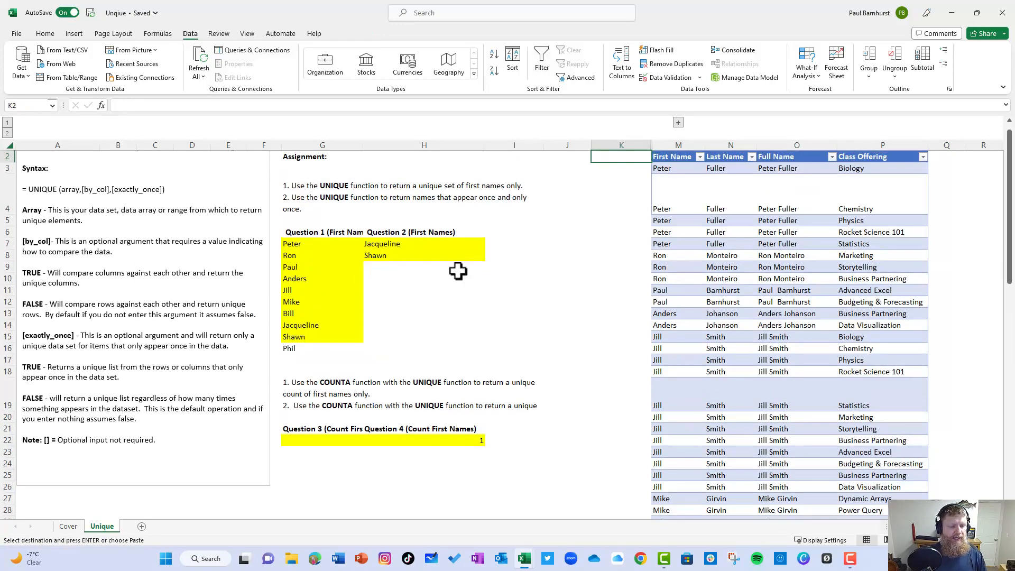
{"action": "left_click_drag", "start_coordinate": [372, 246], "coordinate": [380, 253]}
{"action": "left_click", "coordinate": [675, 386]}
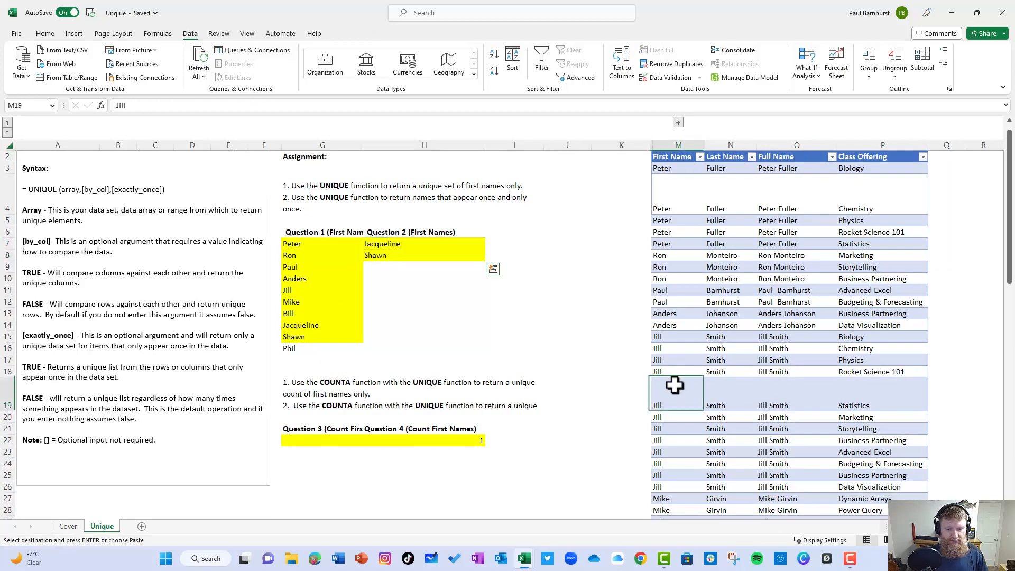
{"action": "key", "text": "ctrl+Down"}
{"action": "key", "text": "ctrl+Up"}
{"action": "key", "text": "Left"}
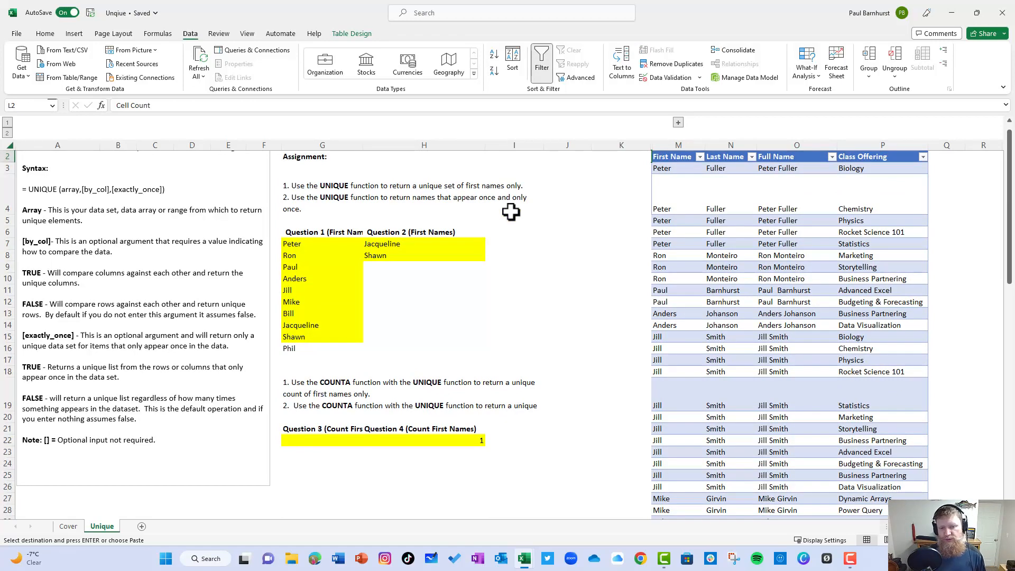
Step: Sort the Question 1 list in G7 alphabetically by changing its formula to =SORT(UNIQUE(Table.Classes[First Name]))
{"action": "left_click", "coordinate": [333, 247]}
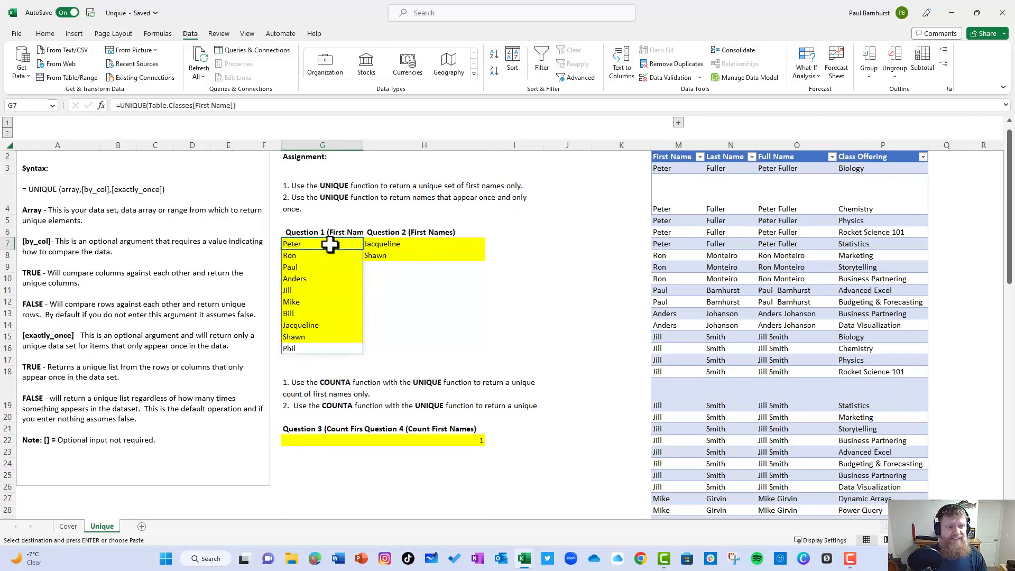
{"action": "left_click", "coordinate": [126, 105]}
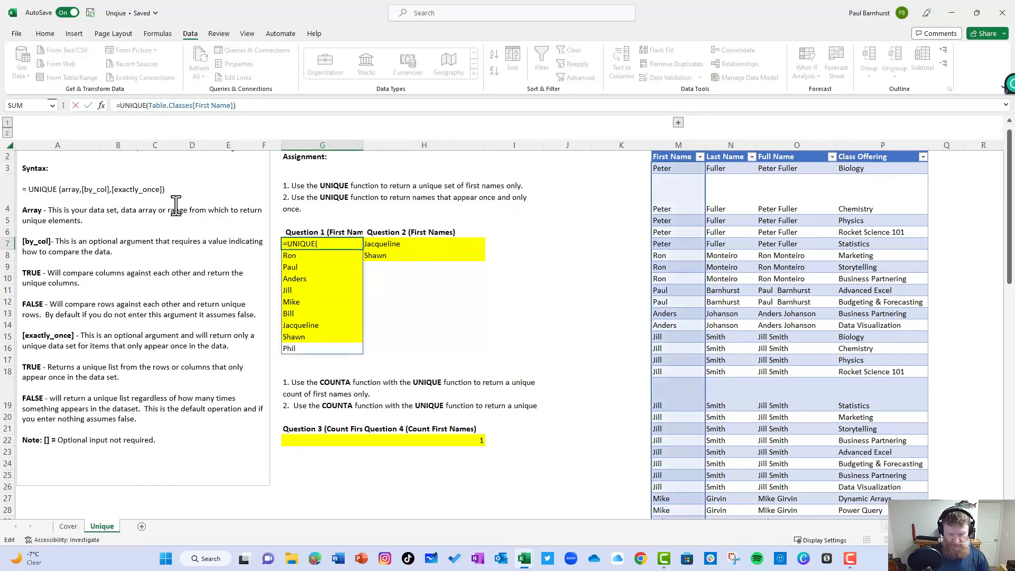
{"action": "type", "text": "SORT"}
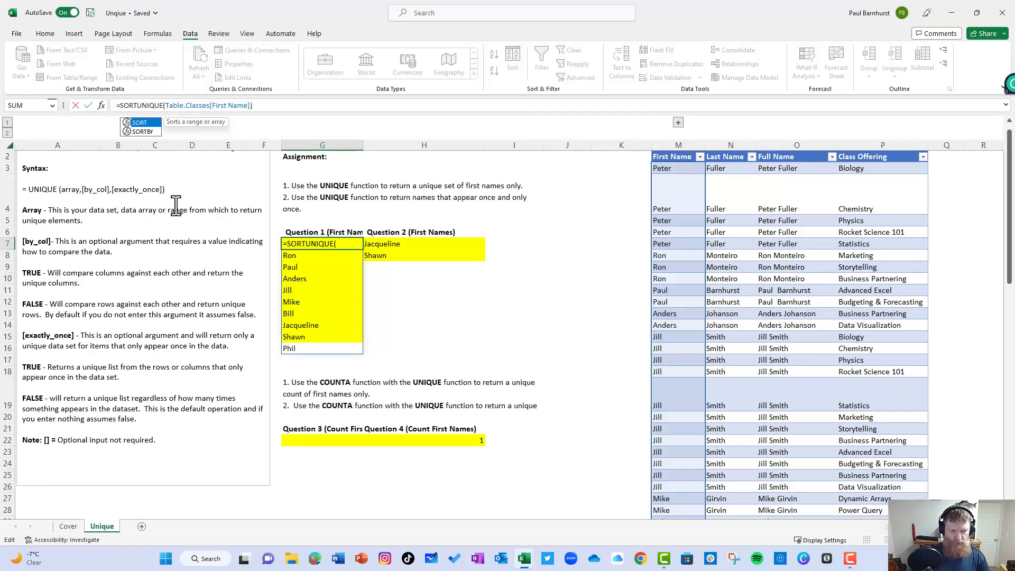
{"action": "type", "text": "("}
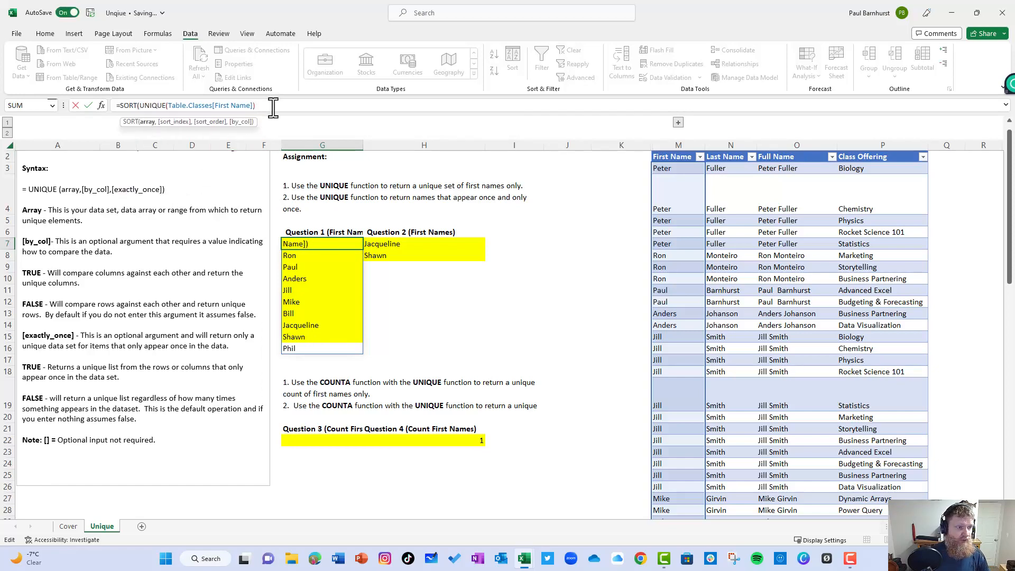
{"action": "key", "text": "ctrl+Return"}
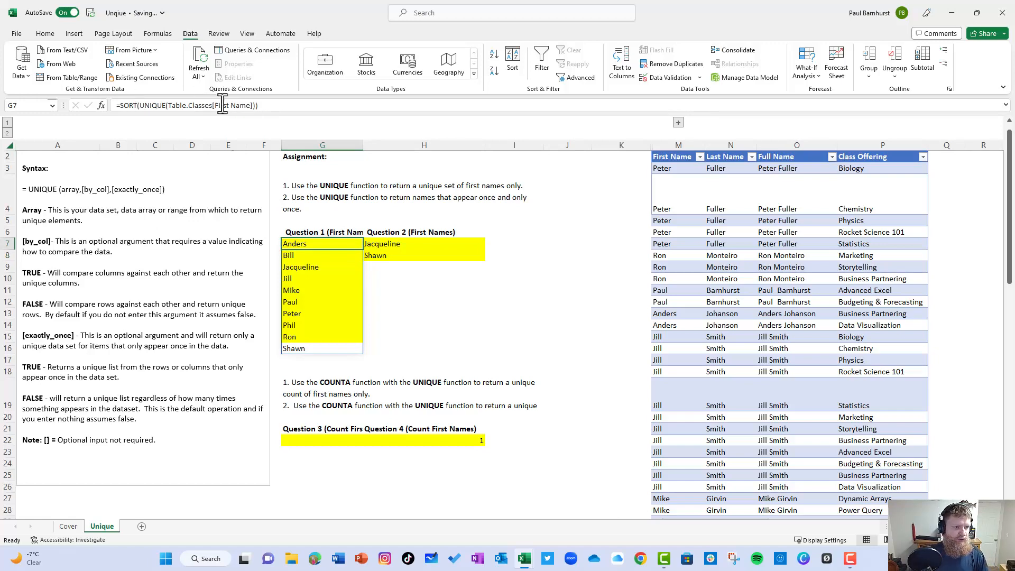
Step: Switch the Question 1 list to descending order by changing the G7 formula to =SORT(UNIQUE(Table.Classes[First Name]),,-1)
{"action": "left_click", "coordinate": [258, 105]}
{"action": "type", "text": ","}
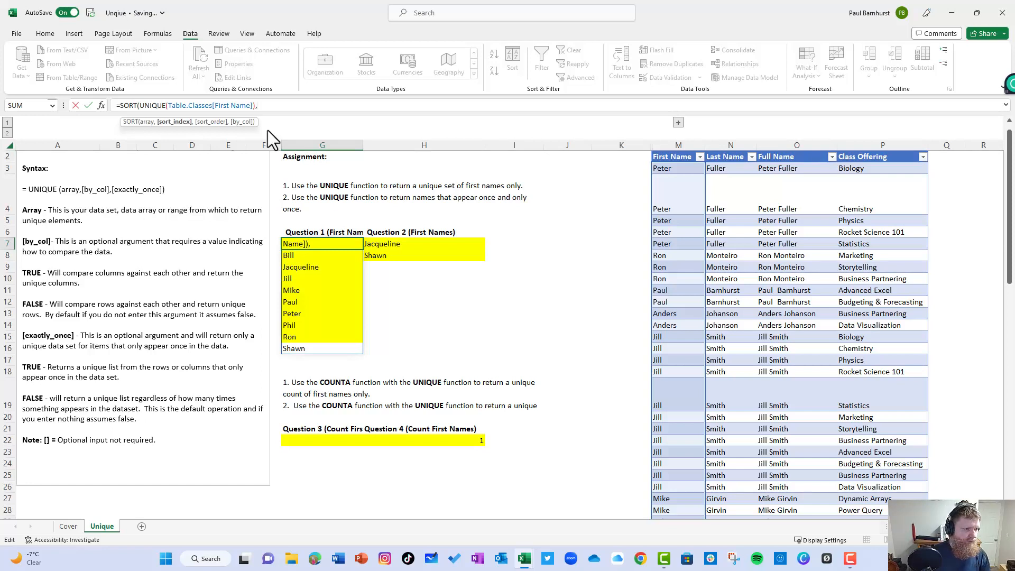
{"action": "type", "text": ","}
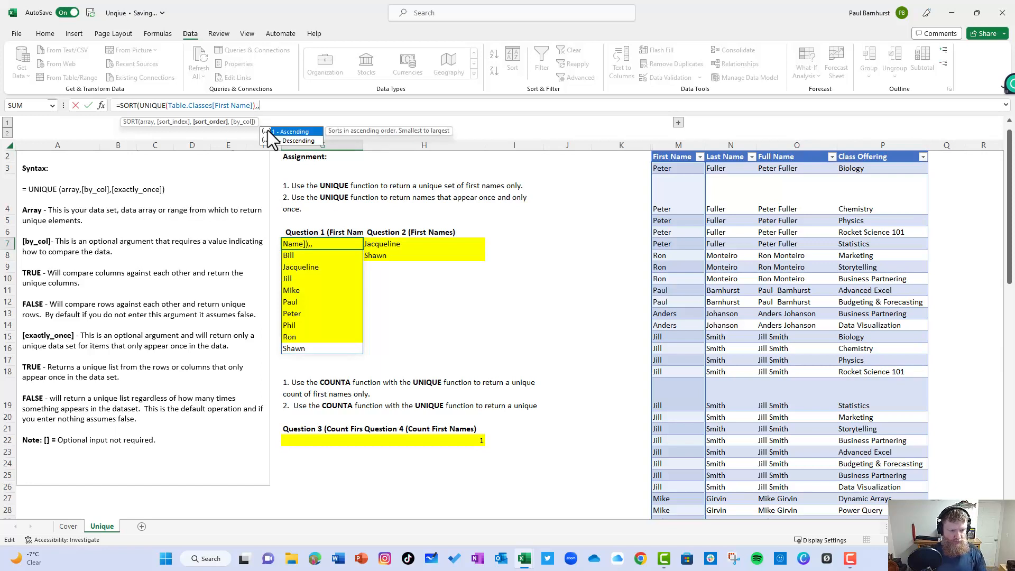
{"action": "type", "text": "-1"}
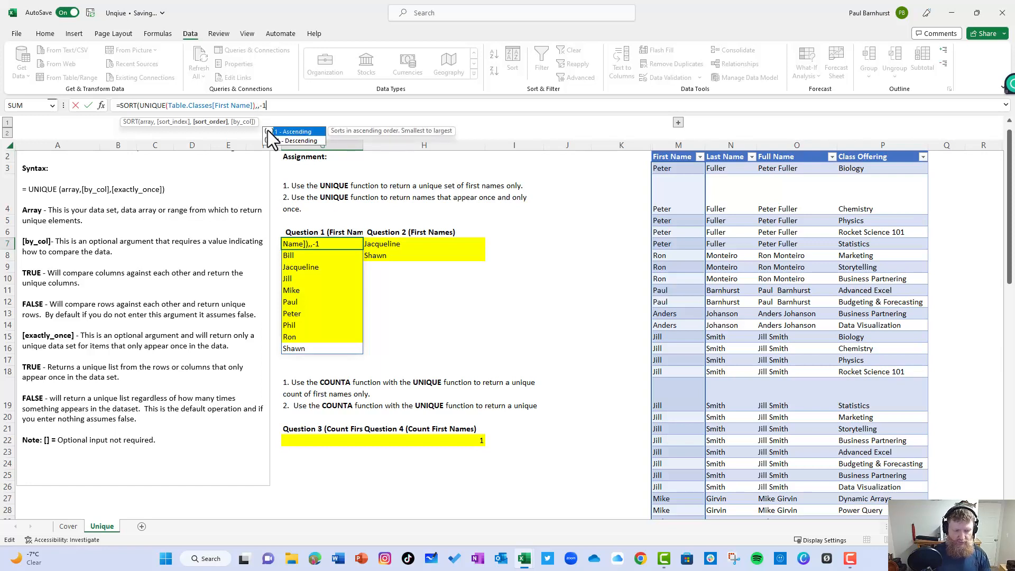
{"action": "key", "text": "Return"}
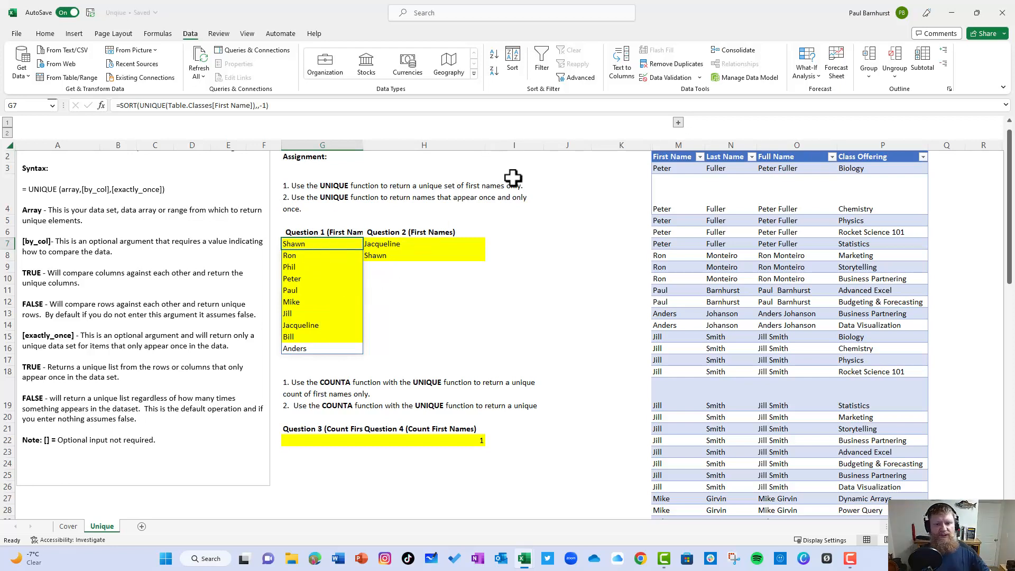
Step: Expand the grouped Cell Count column of the classes table and examine its COUNTIFS formula in L3 against the First Name column
{"action": "left_click", "coordinate": [679, 123]}
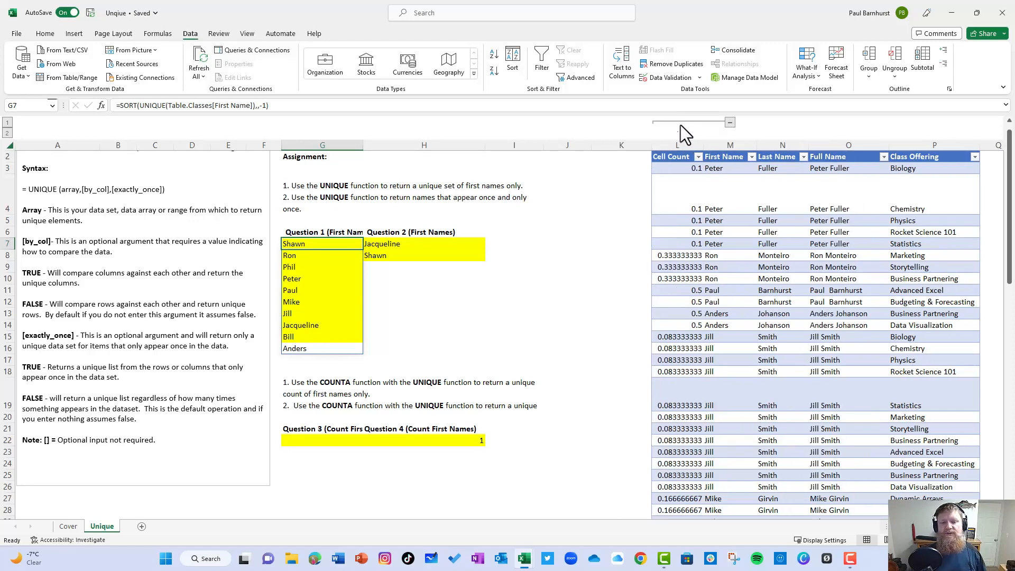
{"action": "left_click", "coordinate": [691, 167]}
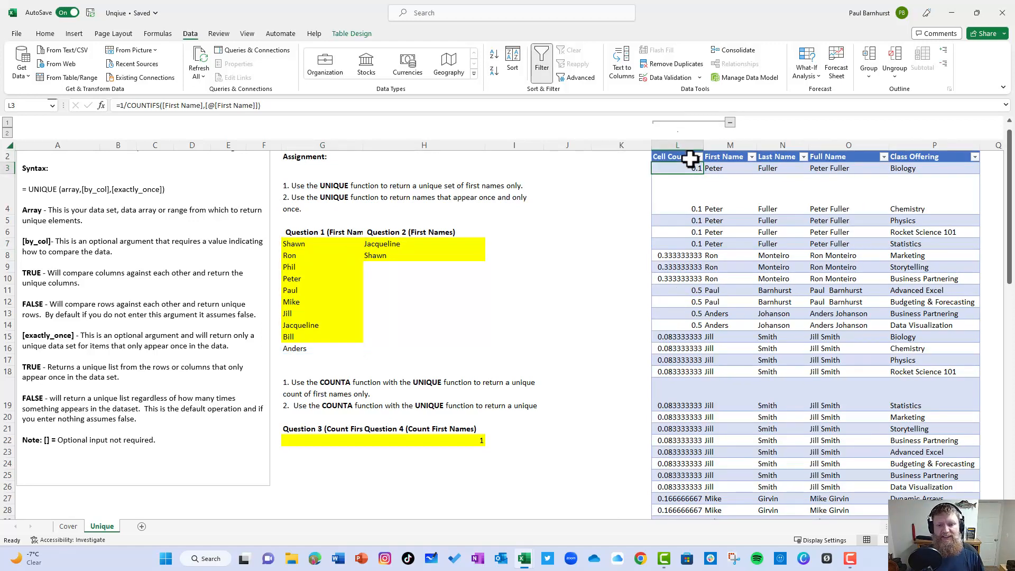
{"action": "key", "text": "Right"}
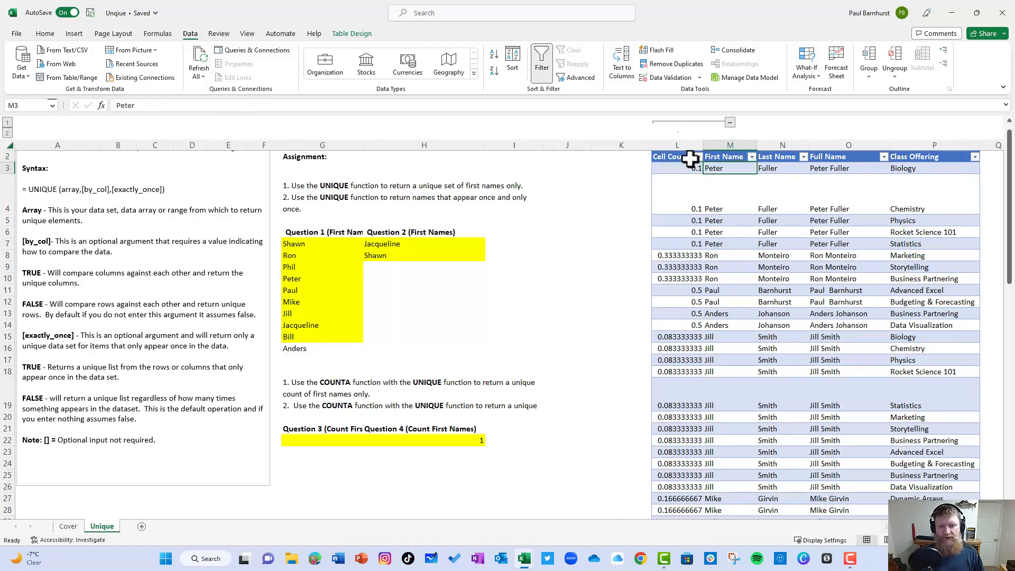
{"action": "key", "text": "ctrl+shift+Down"}
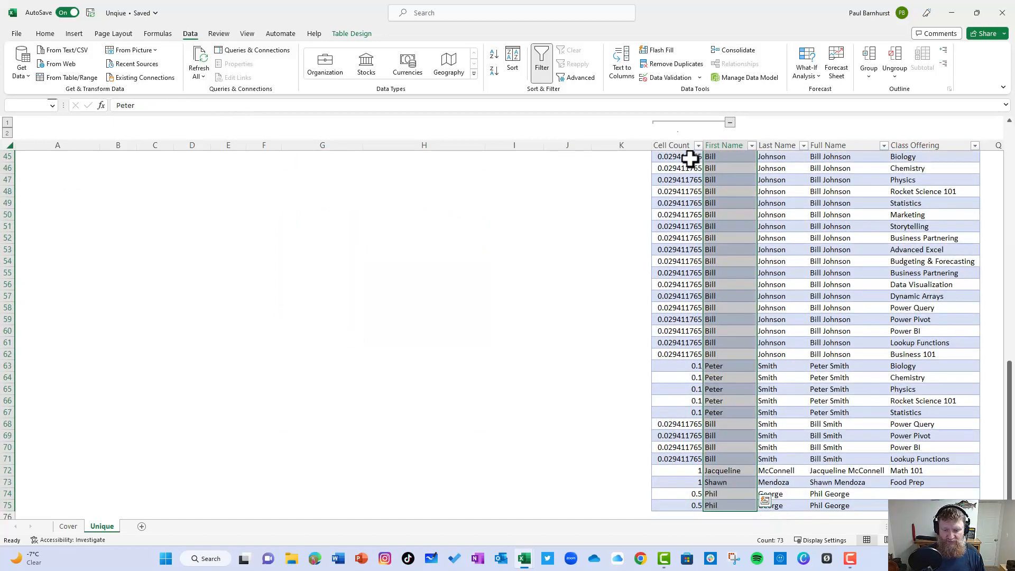
{"action": "key", "text": "ctrl+Up"}
{"action": "key", "text": "Left"}
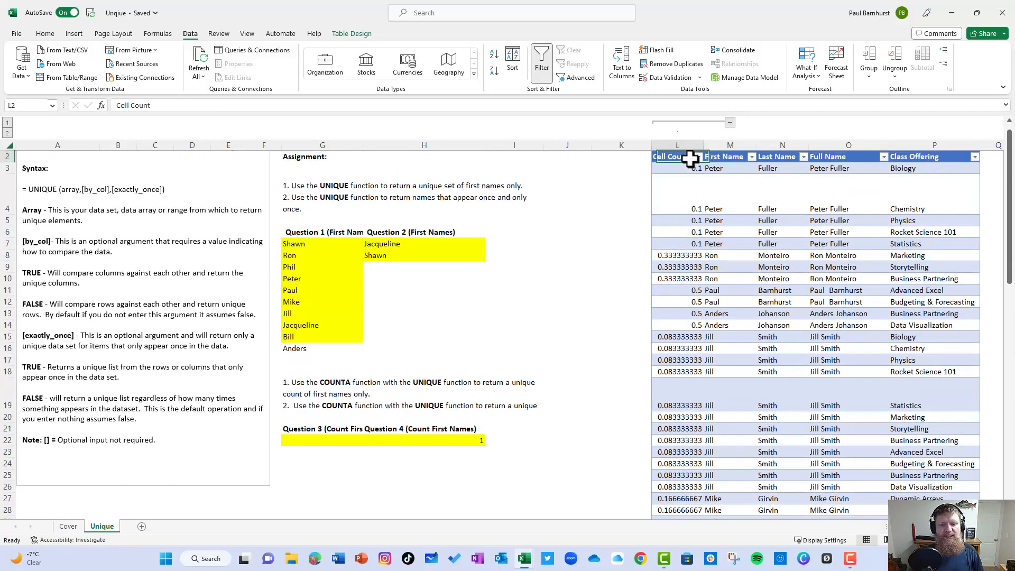
{"action": "key", "text": "Down"}
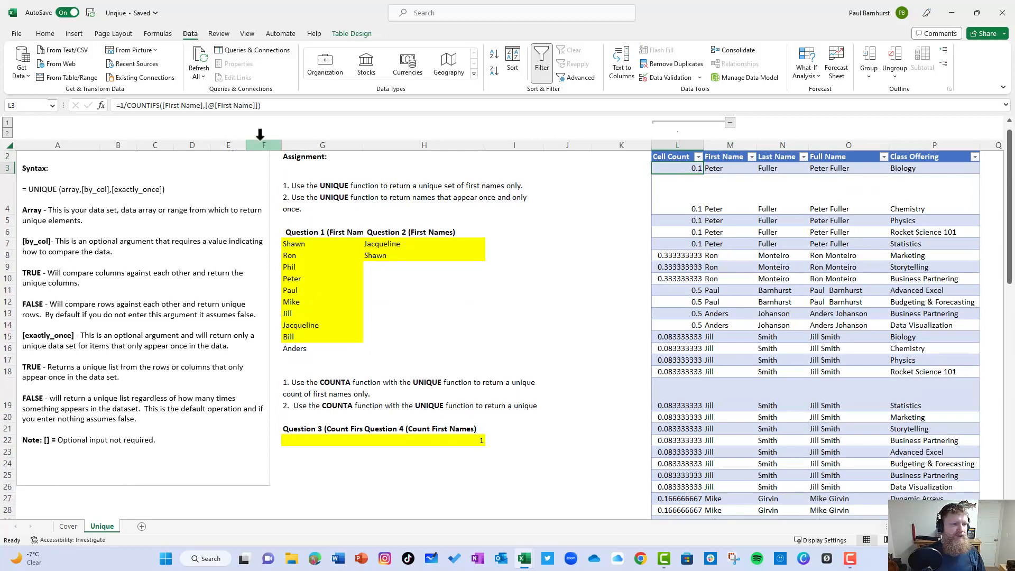
{"action": "left_click", "coordinate": [135, 106]}
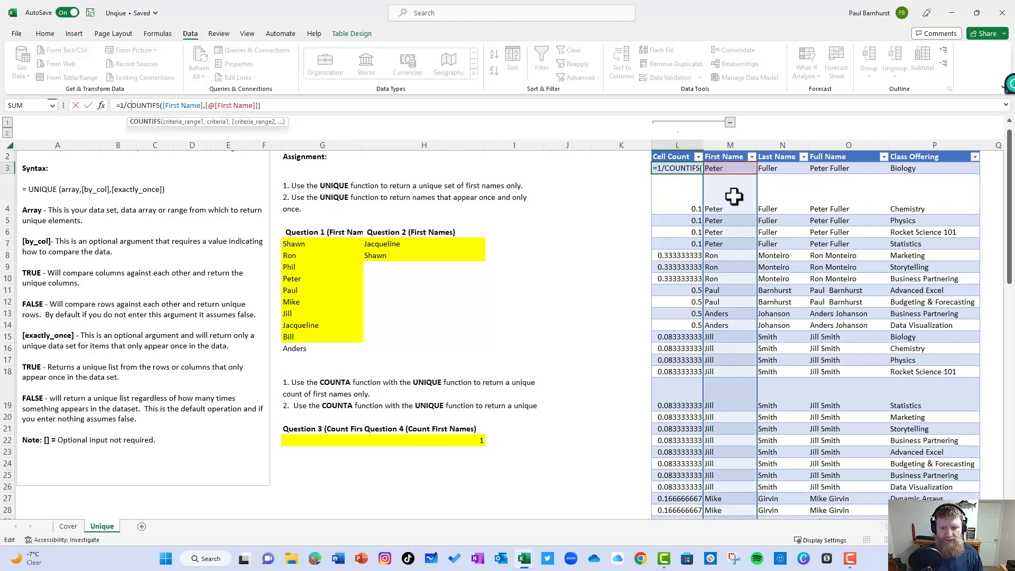
{"action": "key", "text": "Escape"}
Step: Filter the table's First Name column to only the name in rows 11 and 12, and check the sum of its Cell Count values
{"action": "left_click", "coordinate": [751, 157]}
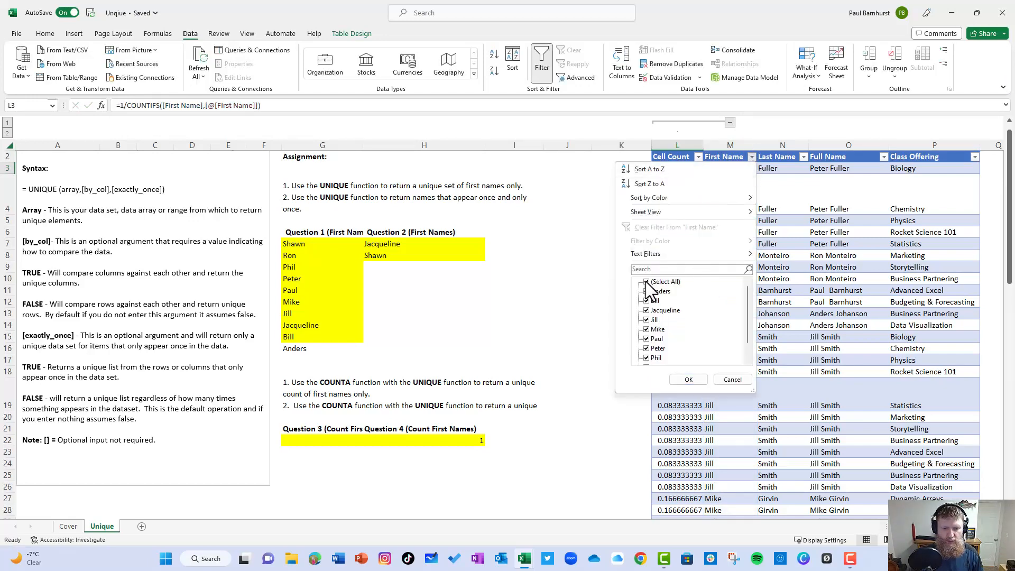
{"action": "left_click", "coordinate": [646, 338]}
{"action": "left_click", "coordinate": [688, 379]}
{"action": "left_click", "coordinate": [691, 169]}
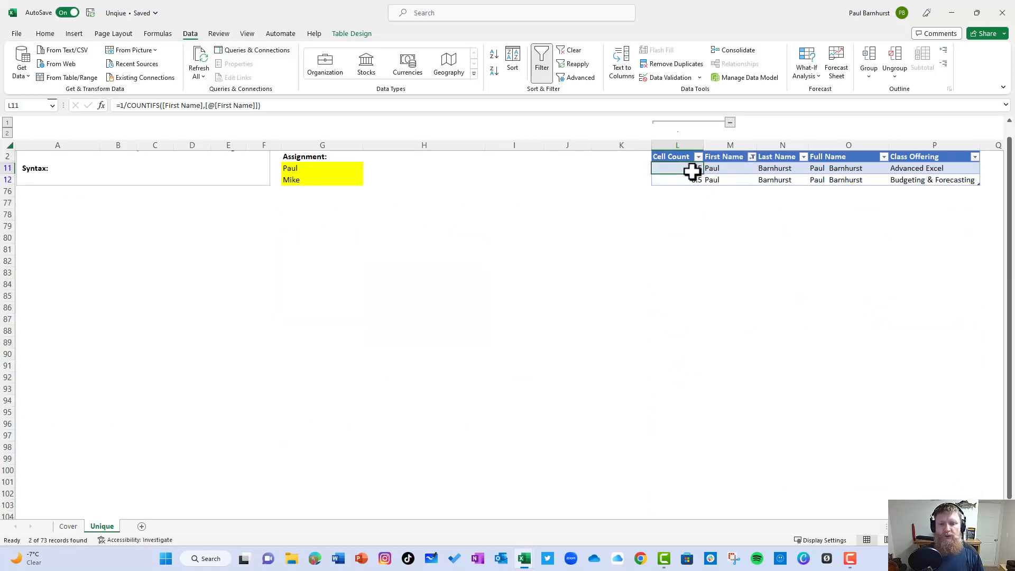
{"action": "left_click", "coordinate": [701, 179]}
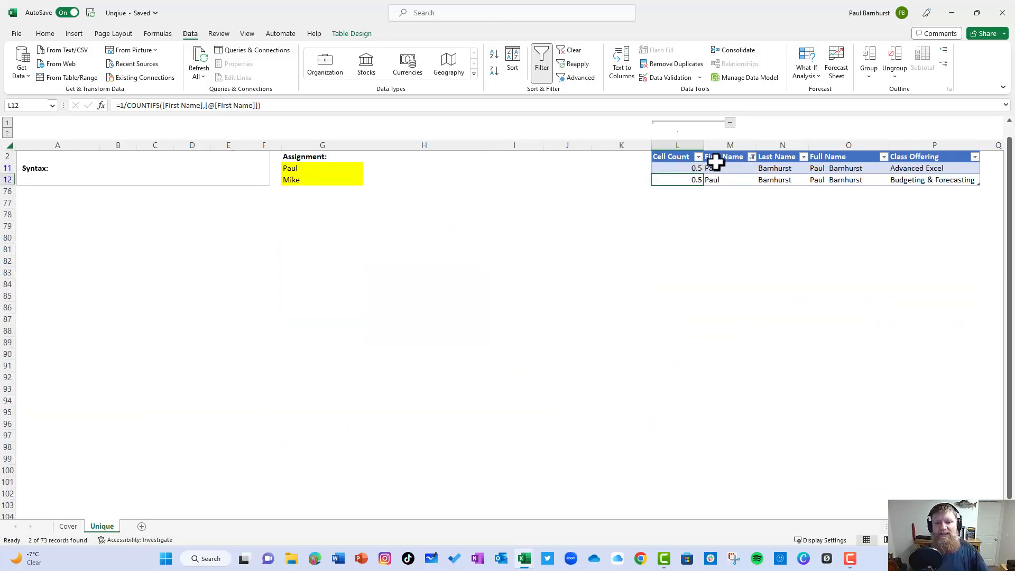
{"action": "left_click_drag", "start_coordinate": [714, 168], "coordinate": [676, 176]}
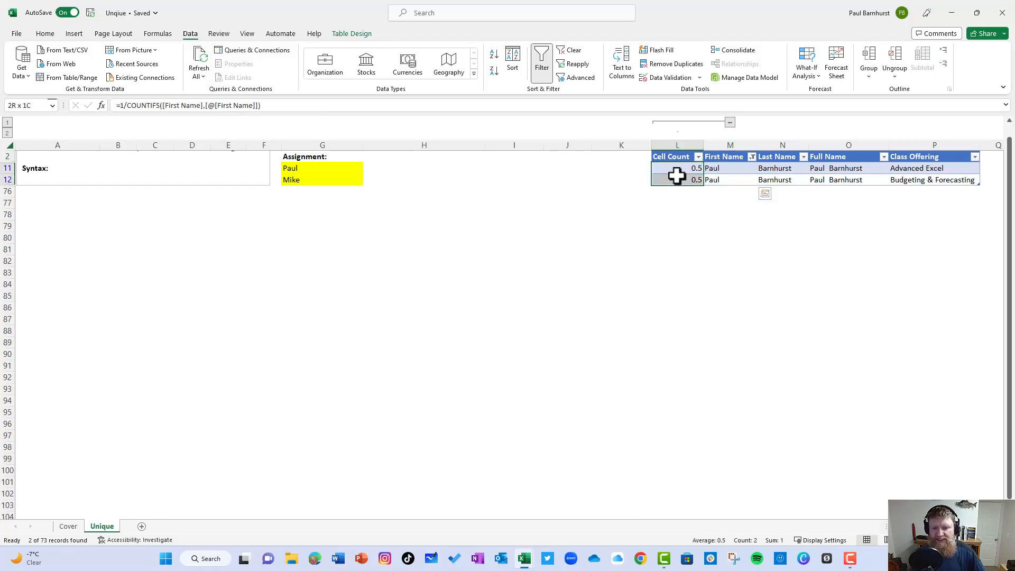
Step: Remove the First Name filter so that all records of the classes table are shown
{"action": "left_click", "coordinate": [751, 157]}
{"action": "left_click", "coordinate": [646, 282]}
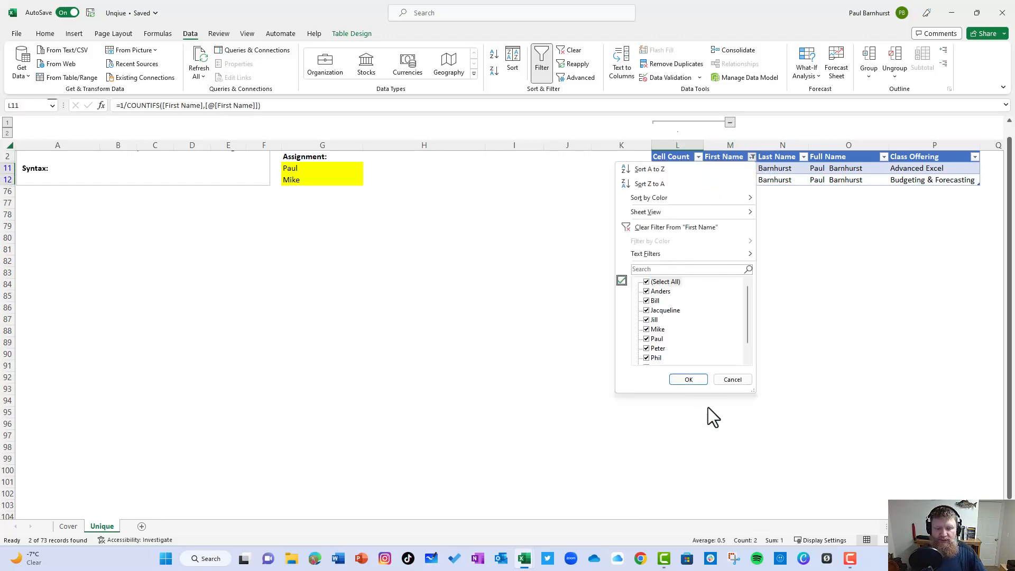
{"action": "left_click", "coordinate": [687, 379]}
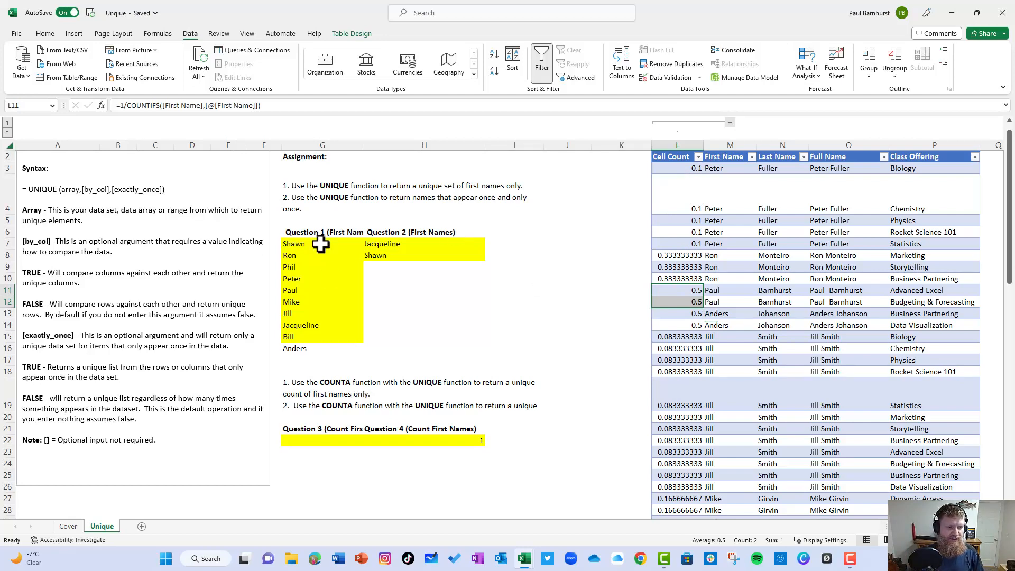
Step: Check the number of names in the Question 1 list G7:G16 and the Question 2 list H7:H8
{"action": "left_click", "coordinate": [333, 437]}
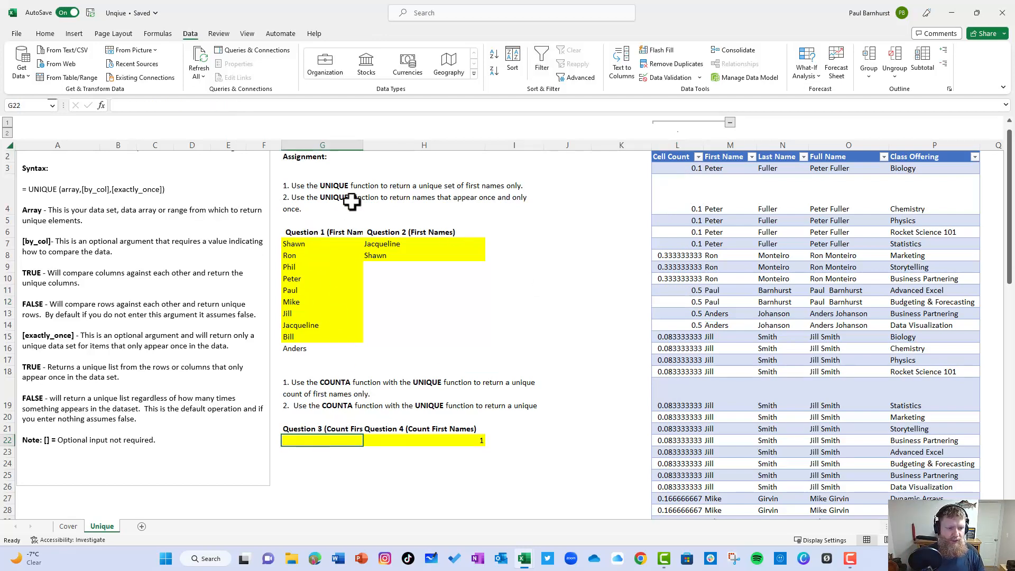
{"action": "left_click_drag", "start_coordinate": [332, 243], "coordinate": [324, 347]}
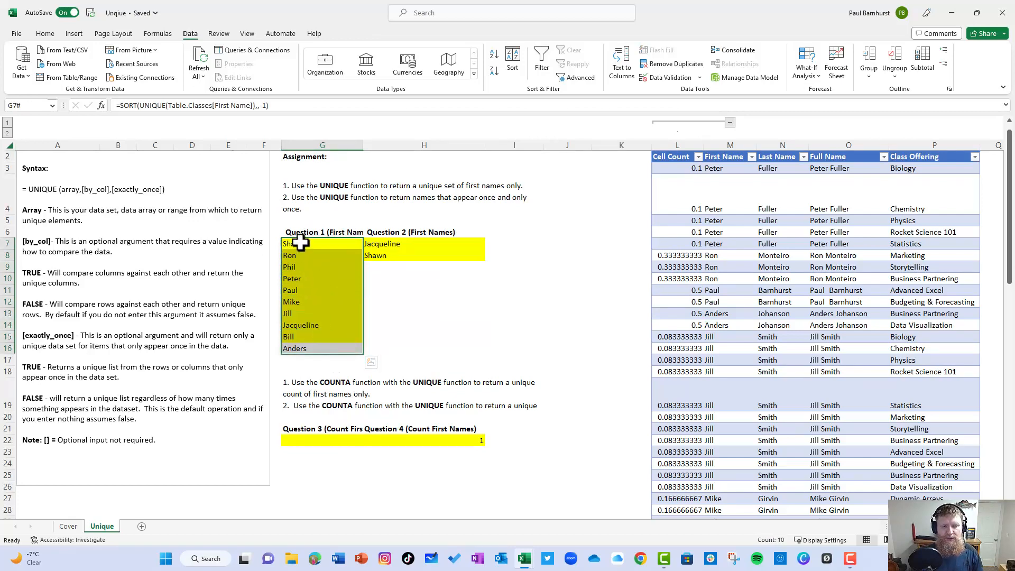
{"action": "left_click_drag", "start_coordinate": [398, 248], "coordinate": [399, 256]}
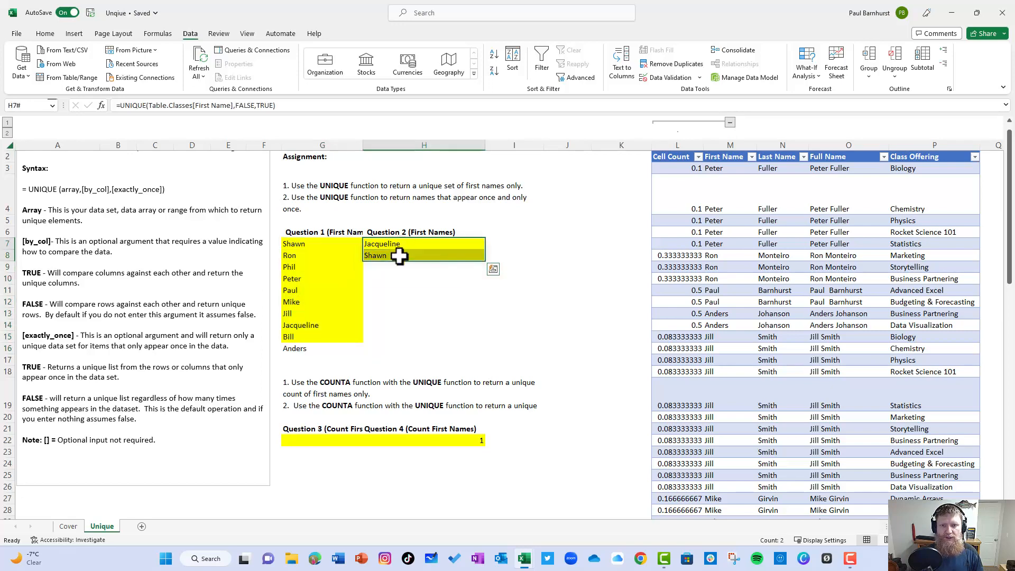
Step: Answer Question 3 in cell G22 with =COUNTA(UNIQUE(Table.Classes[First Name])) to count the unique first names
{"action": "left_click", "coordinate": [308, 437]}
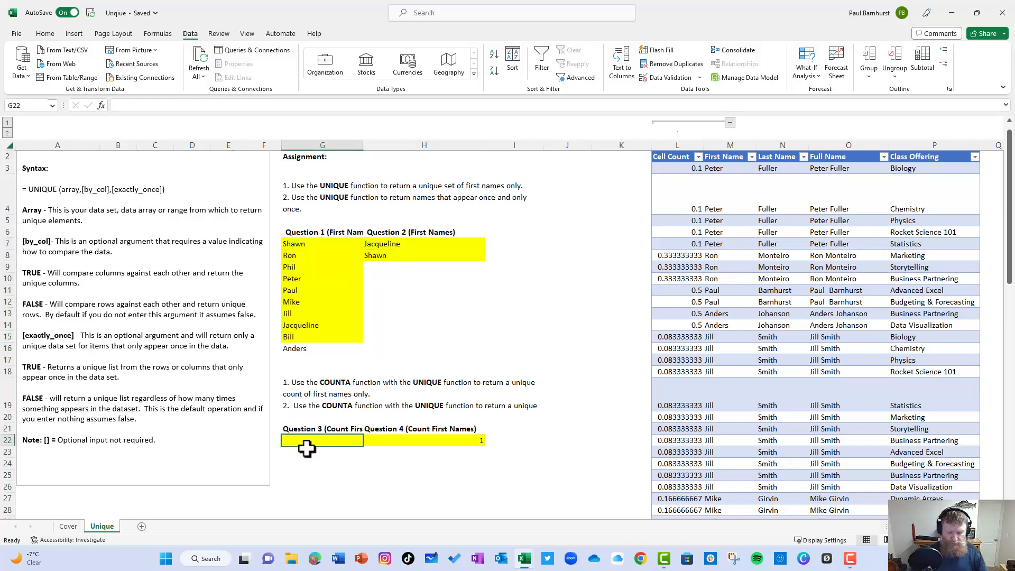
{"action": "type", "text": "=cou"}
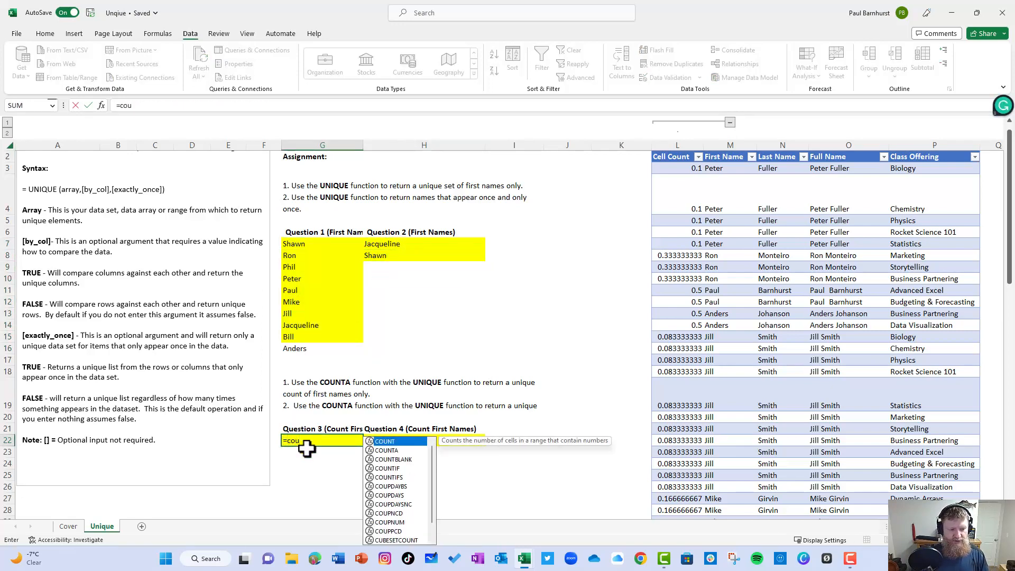
{"action": "type", "text": "nta("}
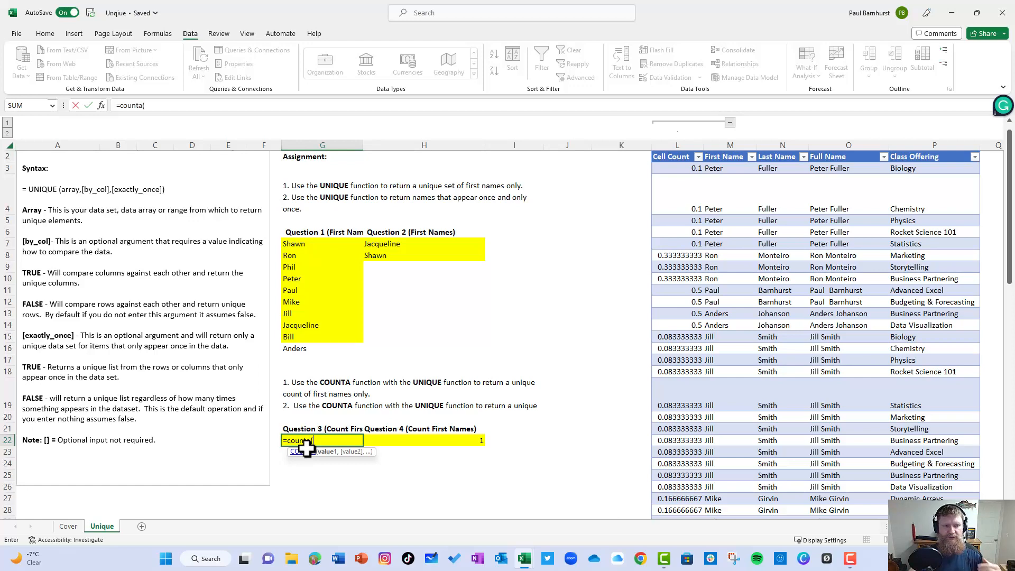
{"action": "left_click", "coordinate": [177, 105]}
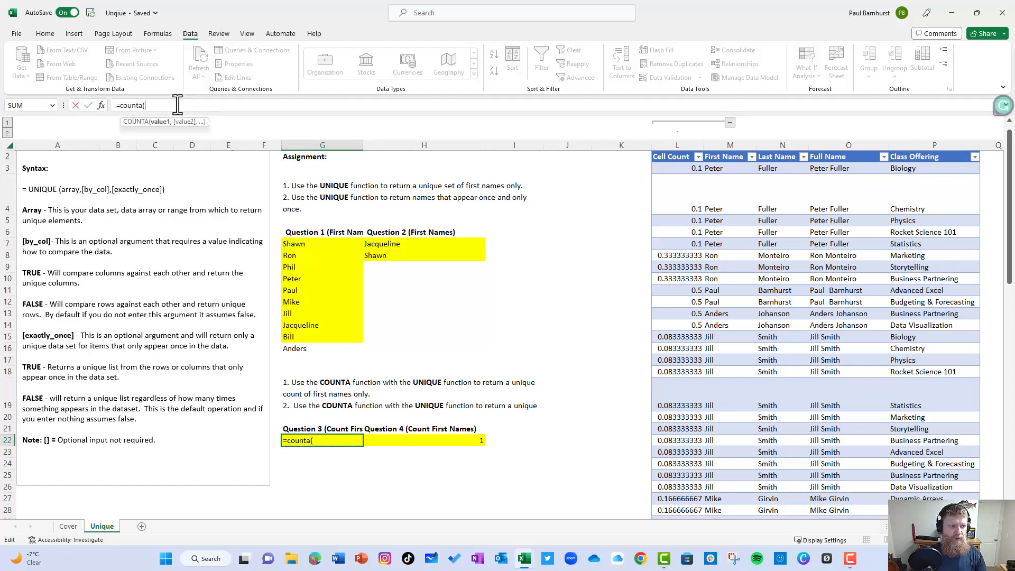
{"action": "type", "text": "unique"}
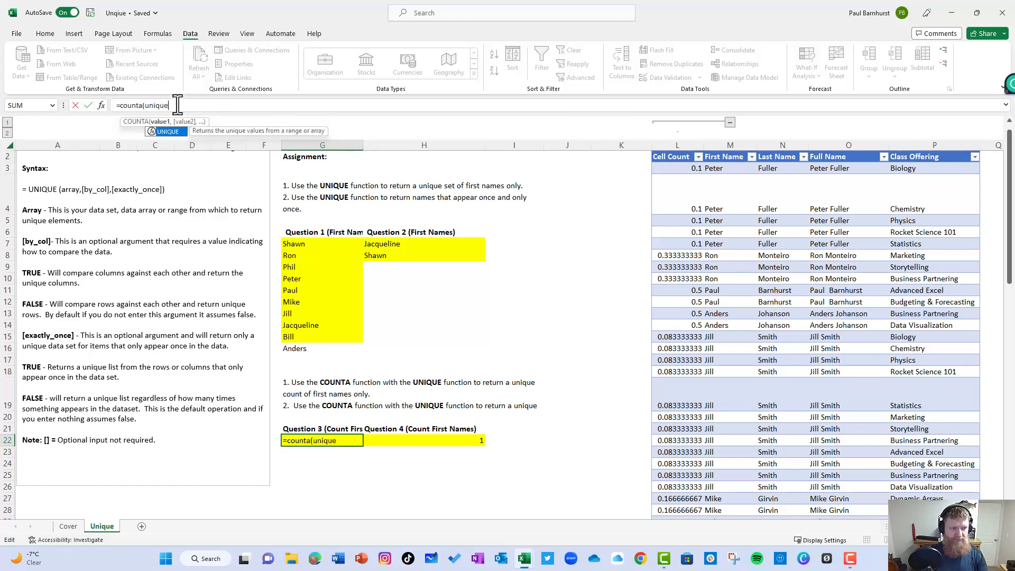
{"action": "type", "text": "("}
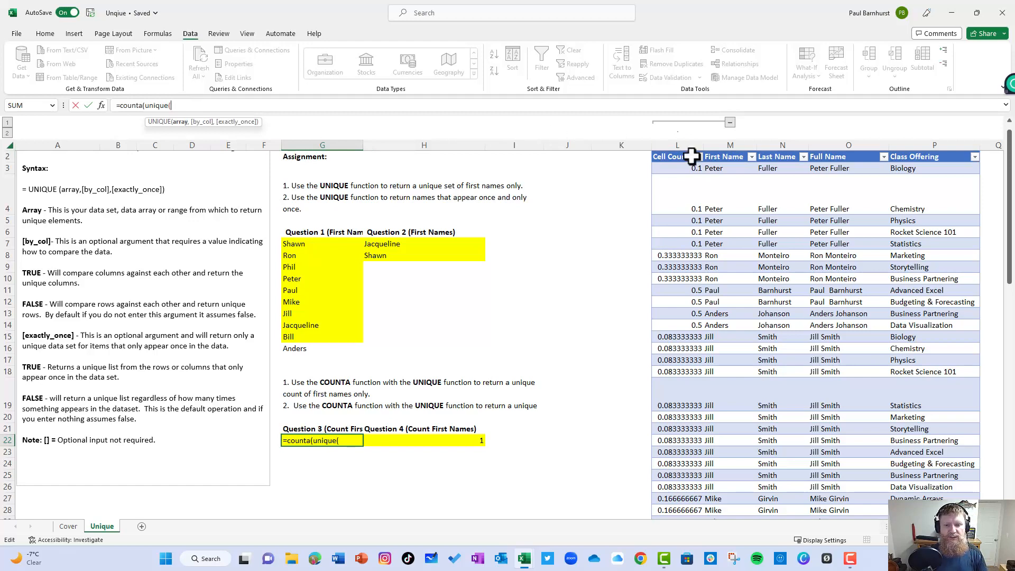
{"action": "left_click", "coordinate": [720, 154]}
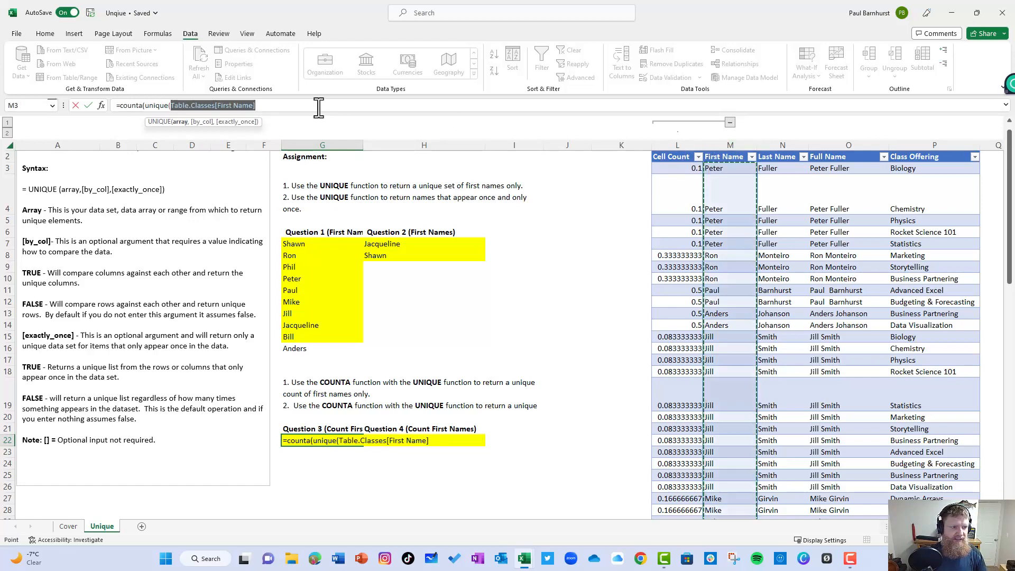
{"action": "type", "text": ")"}
{"action": "key", "text": "Return"}
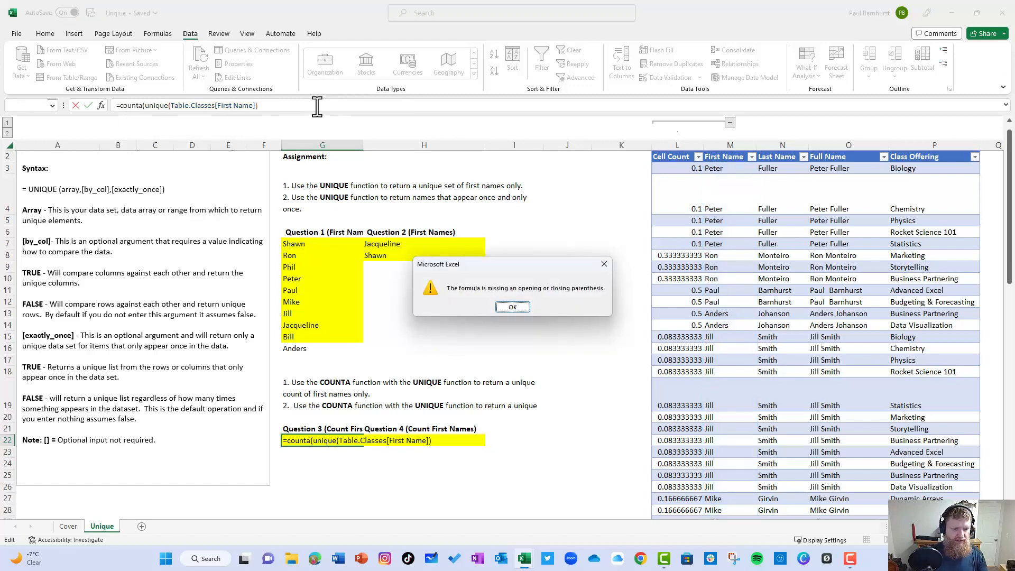
{"action": "left_click", "coordinate": [512, 306]}
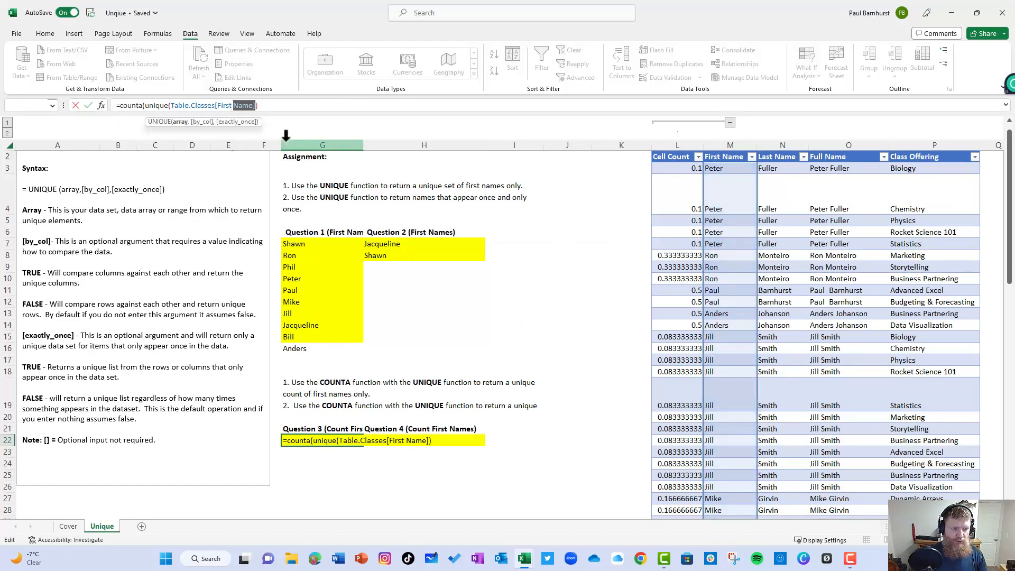
{"action": "key", "text": "ctrl+Return"}
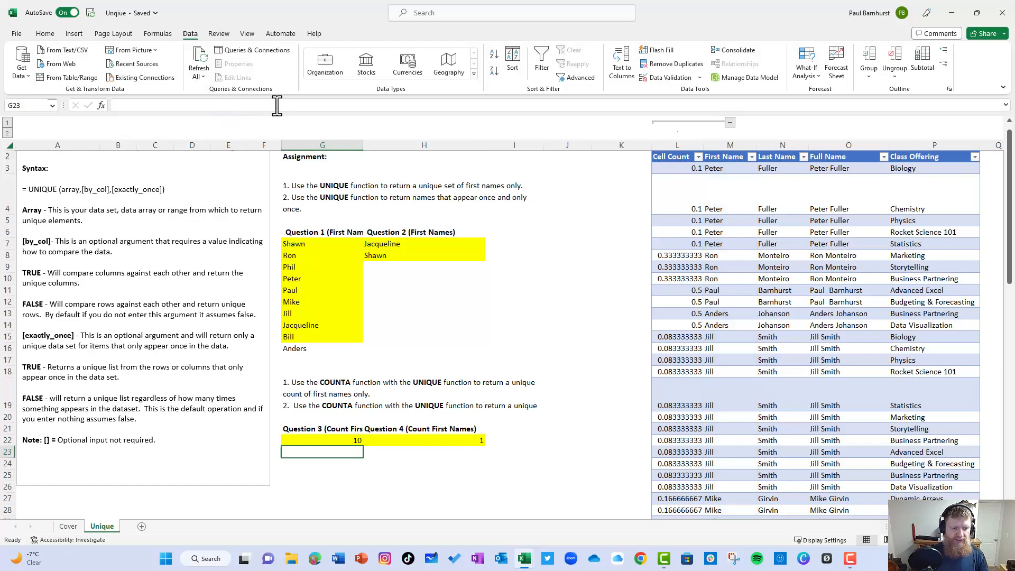
Step: Clear the existing Question 4 answer from cell H22
{"action": "left_click", "coordinate": [453, 439]}
{"action": "key", "text": "Delete"}
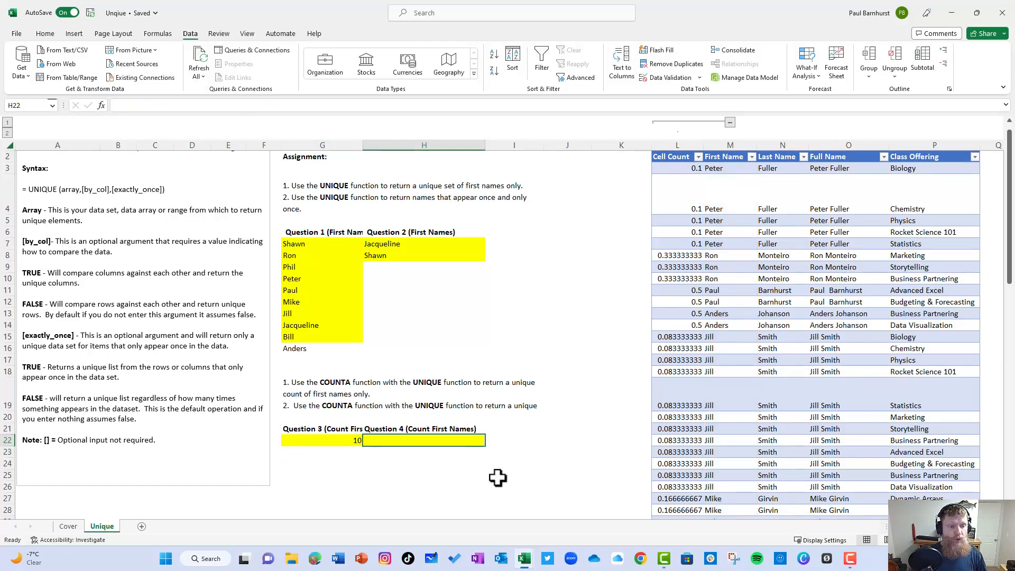
{"action": "left_click", "coordinate": [309, 244]}
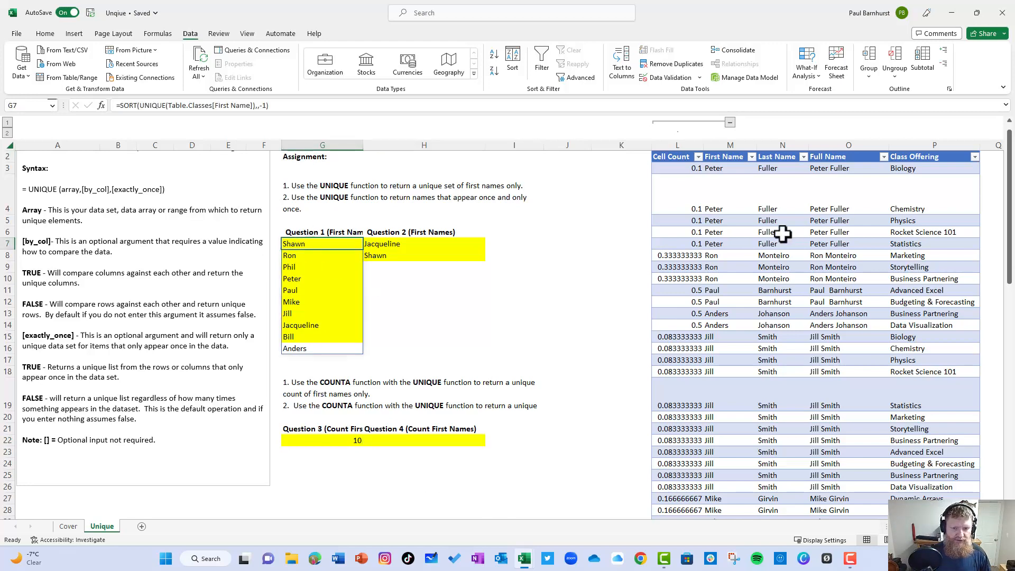
Step: Delete the last two records, rows 74 and 75, from the classes table and return to its header row
{"action": "left_click", "coordinate": [692, 272]}
{"action": "key", "text": "ctrl+Down"}
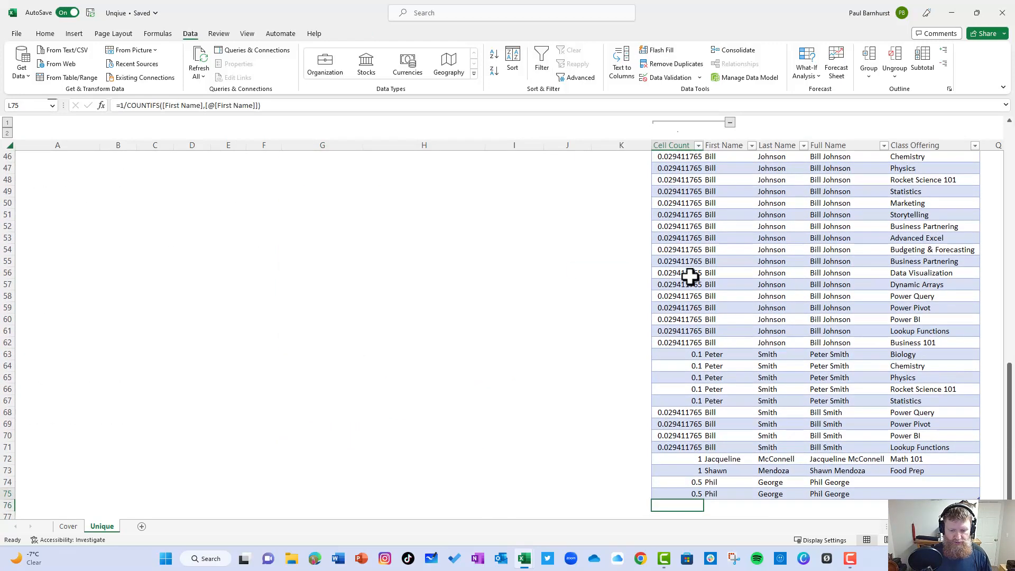
{"action": "key", "text": "shift+Up"}
{"action": "key", "text": "shift+Right"}
{"action": "key", "text": "shift+Right"}
{"action": "key", "text": "shift+Right"}
{"action": "key", "text": "shift+Right"}
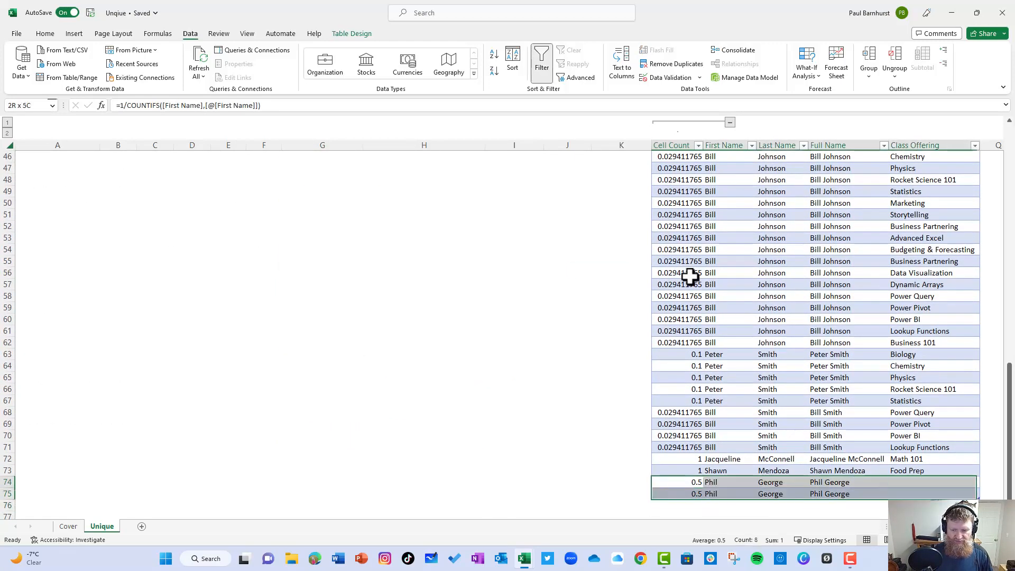
{"action": "key", "text": "ctrl+minus"}
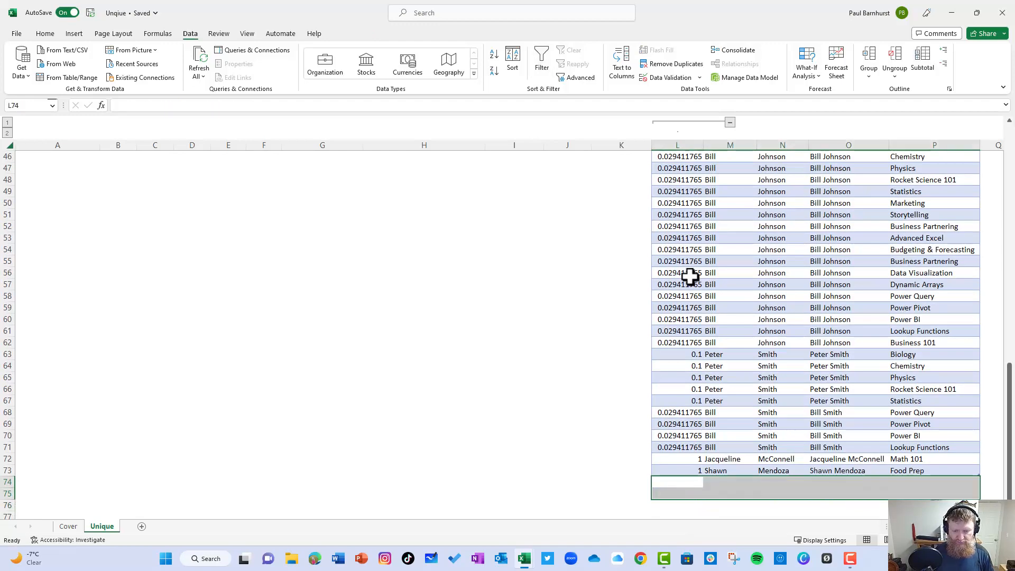
{"action": "key", "text": "ctrl+Up"}
{"action": "key", "text": "ctrl+Up"}
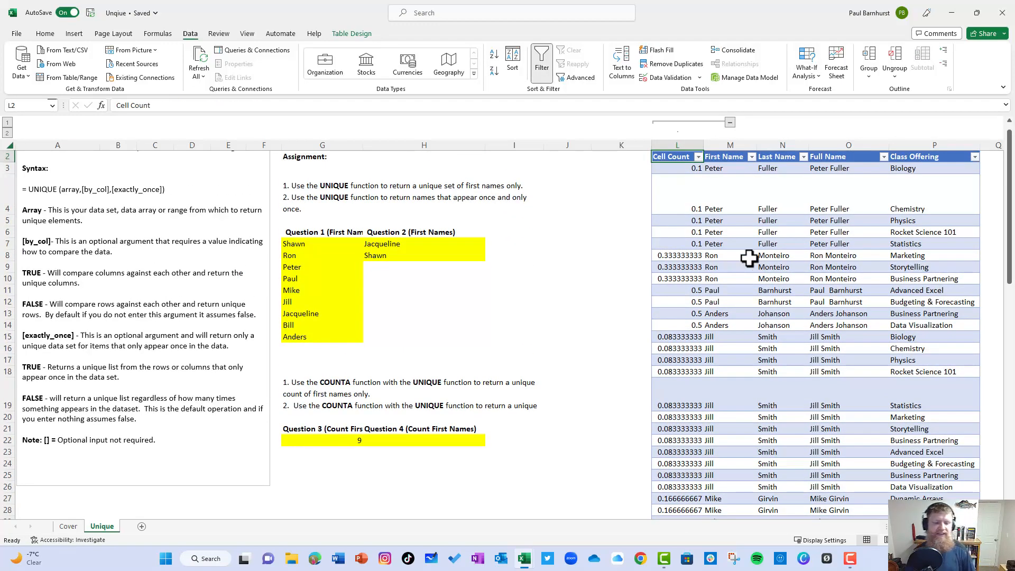
Step: Copy the Question 3 COUNTA(UNIQUE()) formula from G22 into the Question 4 cell H22
{"action": "left_click", "coordinate": [433, 431]}
{"action": "left_click", "coordinate": [431, 440]}
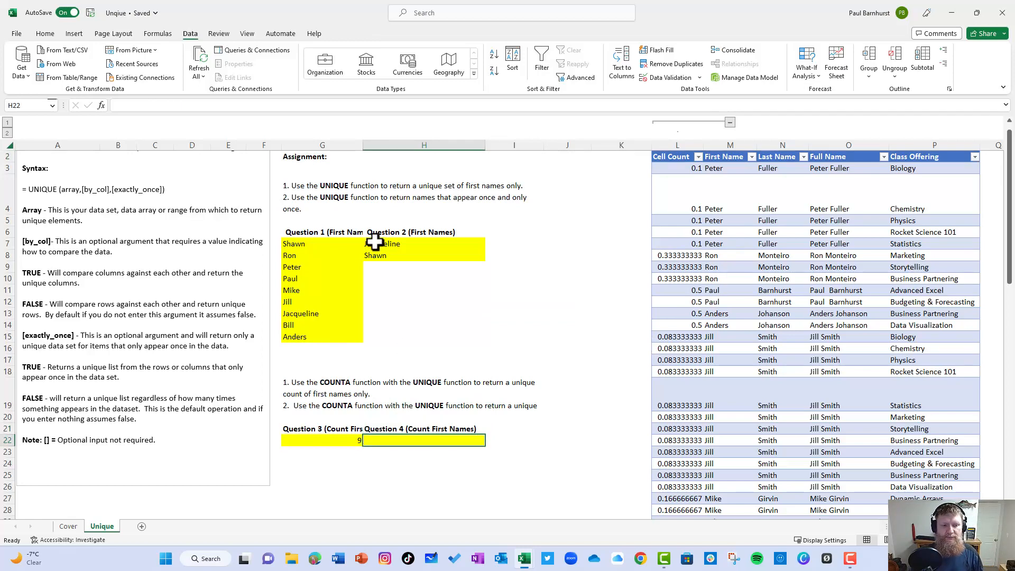
{"action": "left_click_drag", "start_coordinate": [378, 244], "coordinate": [387, 255]}
{"action": "left_click", "coordinate": [355, 442]}
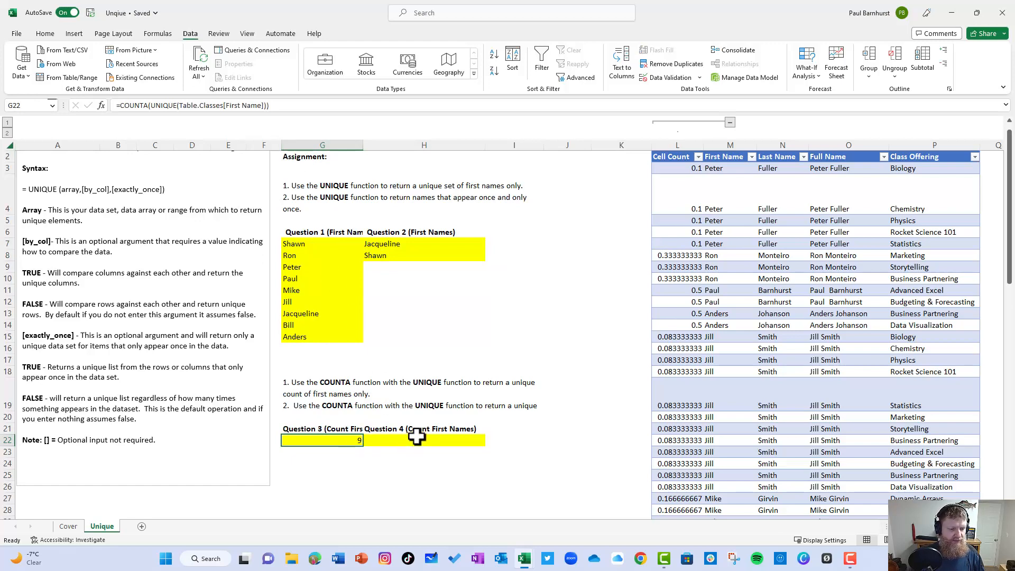
{"action": "key", "text": "ctrl+c"}
{"action": "left_click", "coordinate": [436, 441]}
{"action": "key", "text": "ctrl+v"}
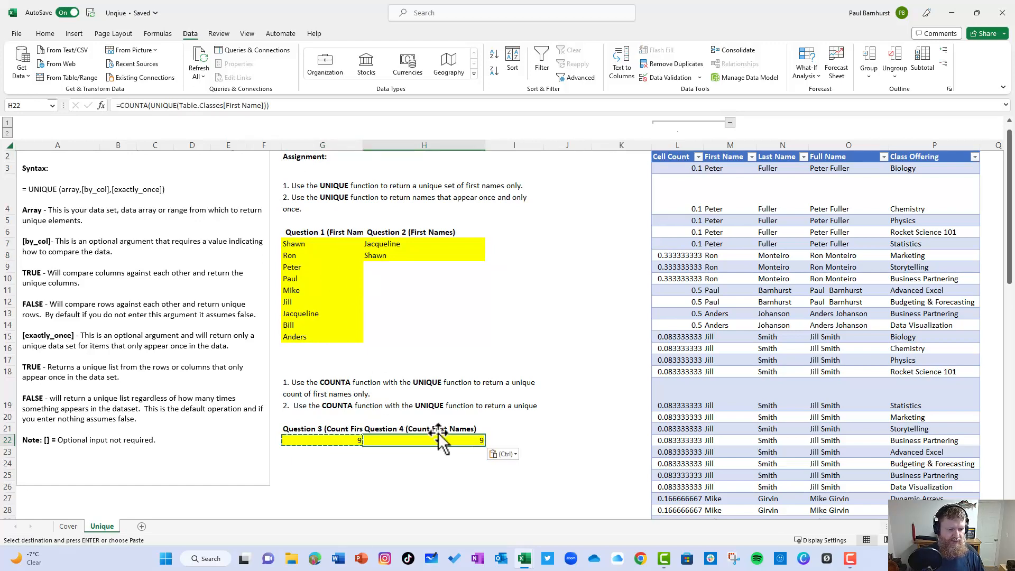
Step: Extend the formula in H22 to =COUNTA(UNIQUE(Table.Classes[First Name],FALSE,TRUE)) to count only the first names appearing exactly once
{"action": "left_click", "coordinate": [256, 105]}
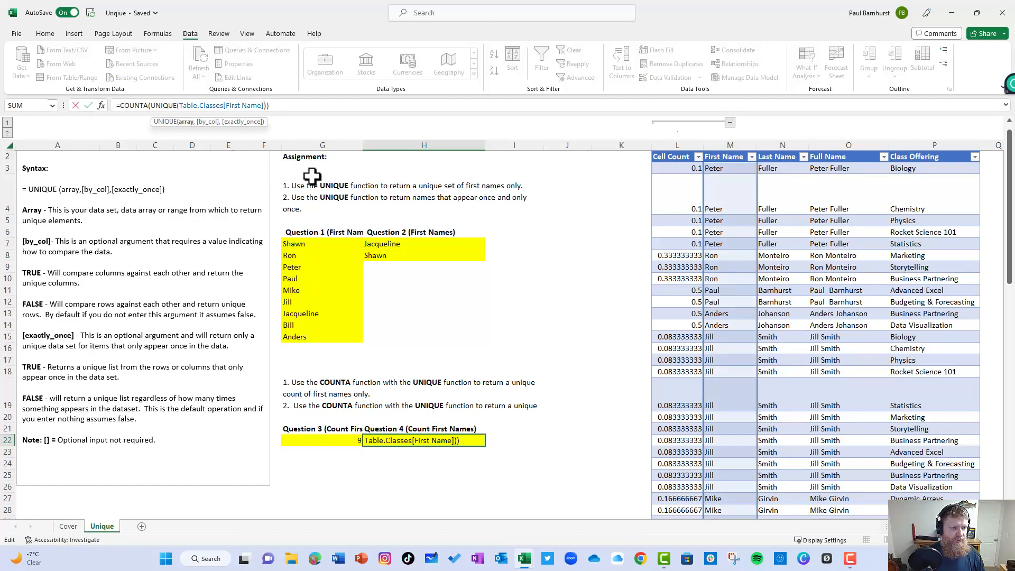
{"action": "type", "text": ","}
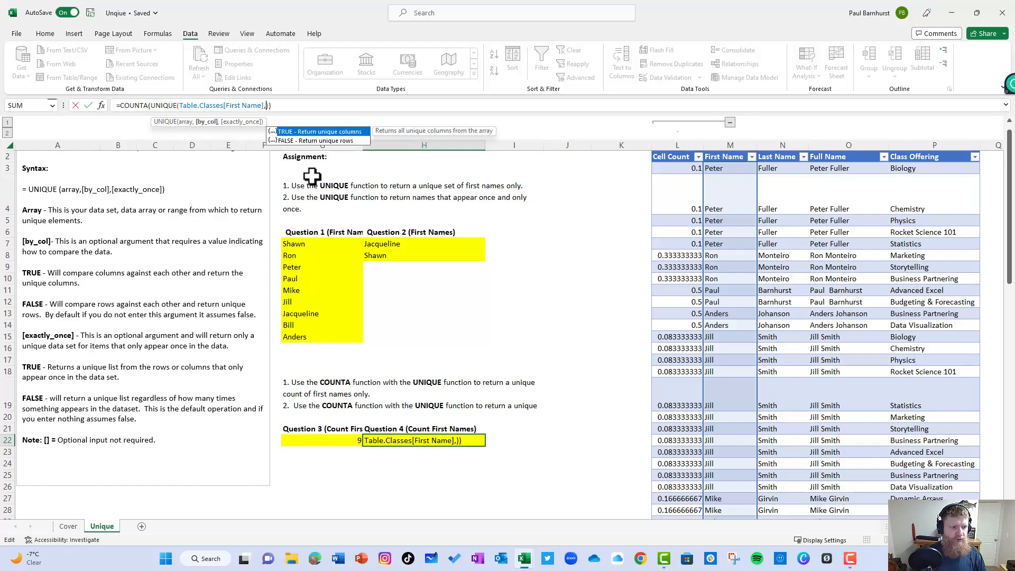
{"action": "type", "text": "FALSE"}
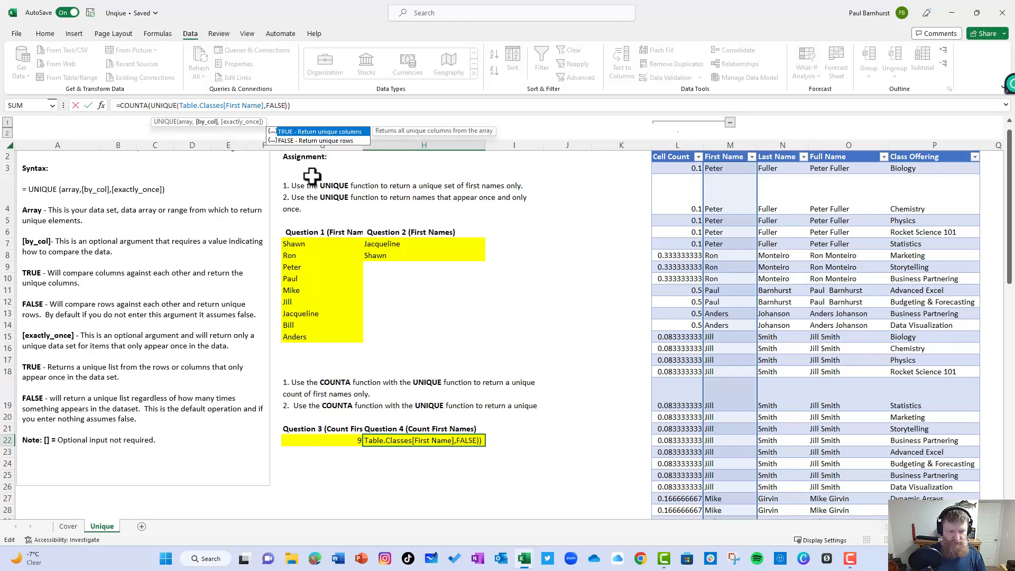
{"action": "type", "text": ",TRUE"}
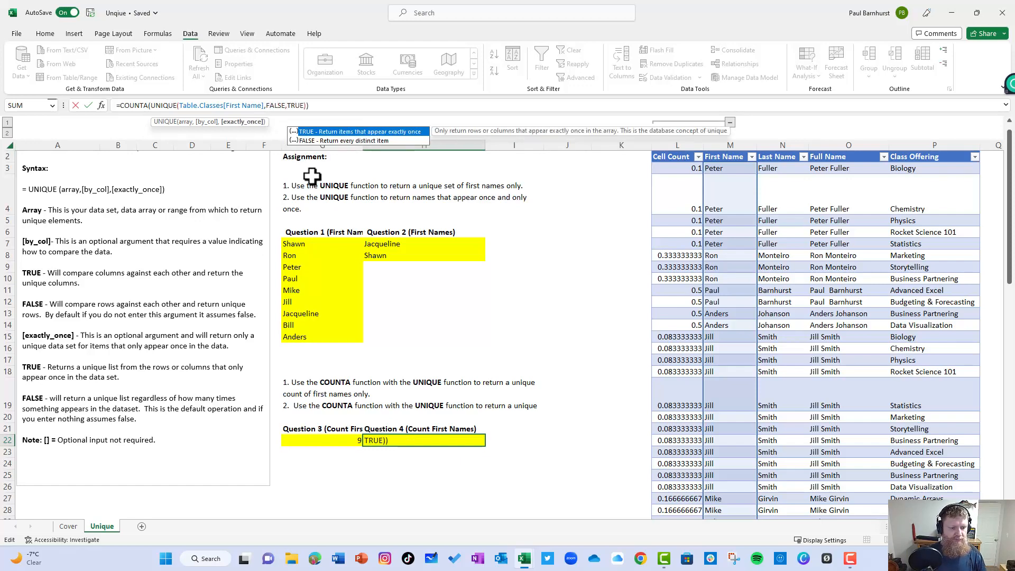
{"action": "key", "text": "ctrl+Return"}
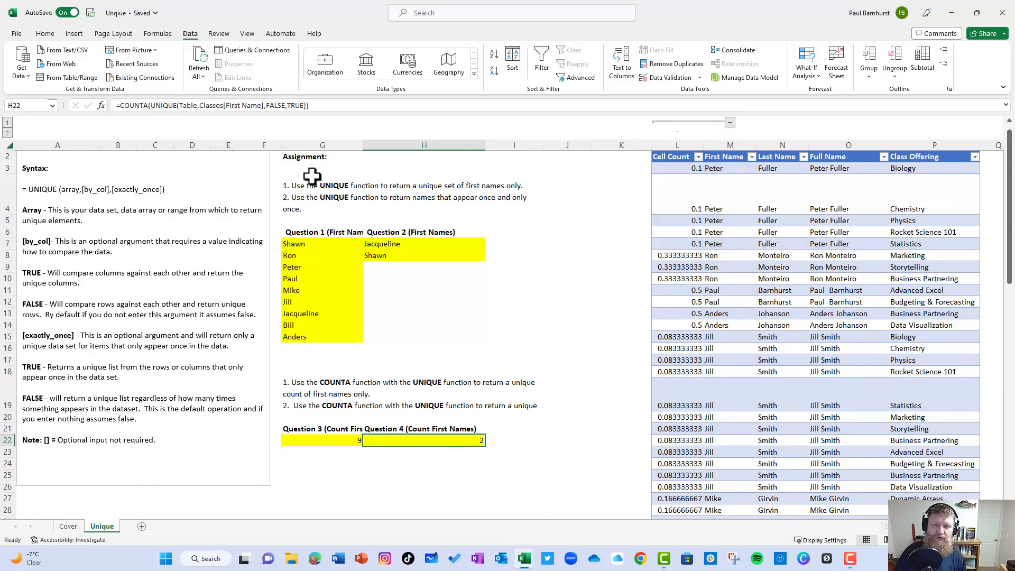